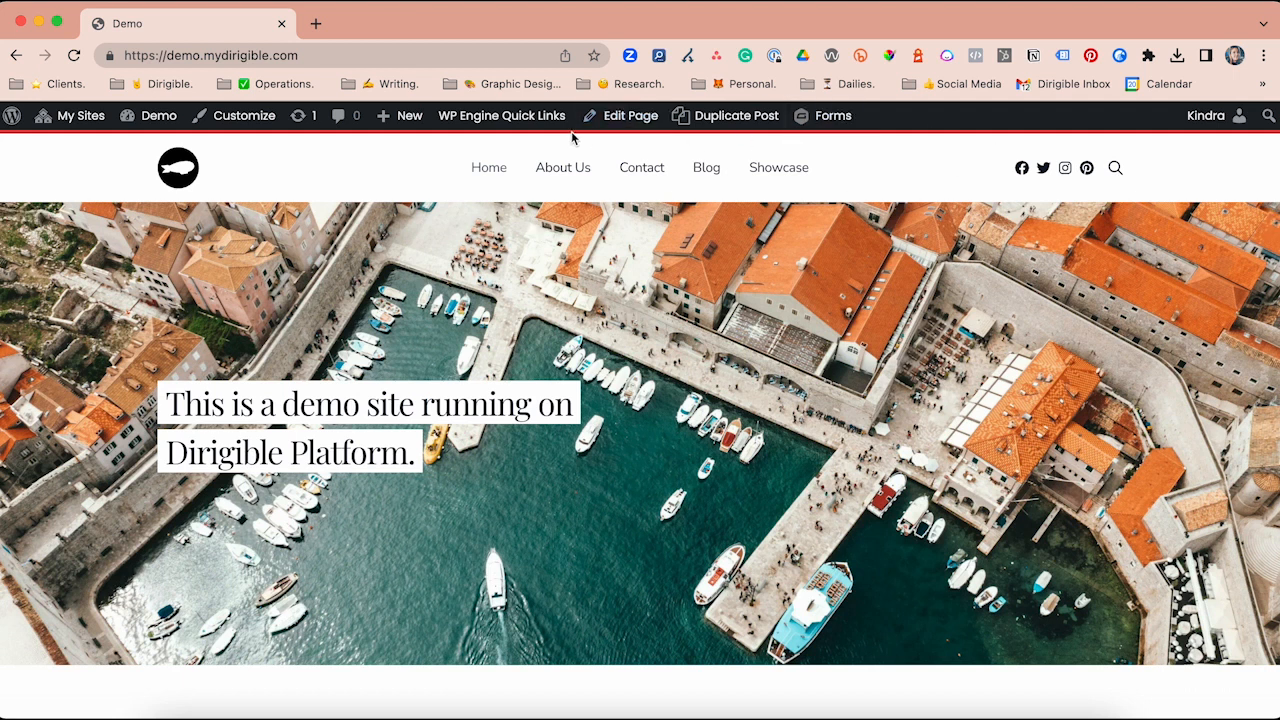
Open the site customizer's GDPR settings, enable the notice and set its layout to Corner
left_click(240, 116)
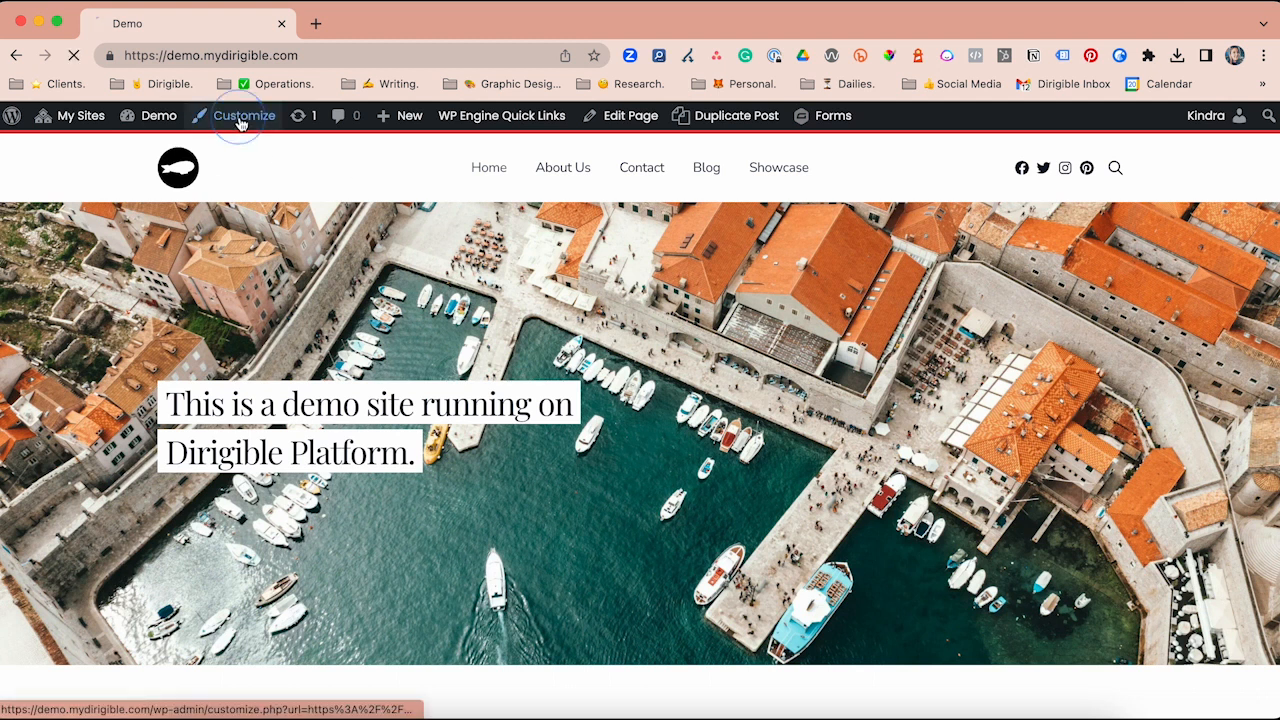
left_click(167, 501)
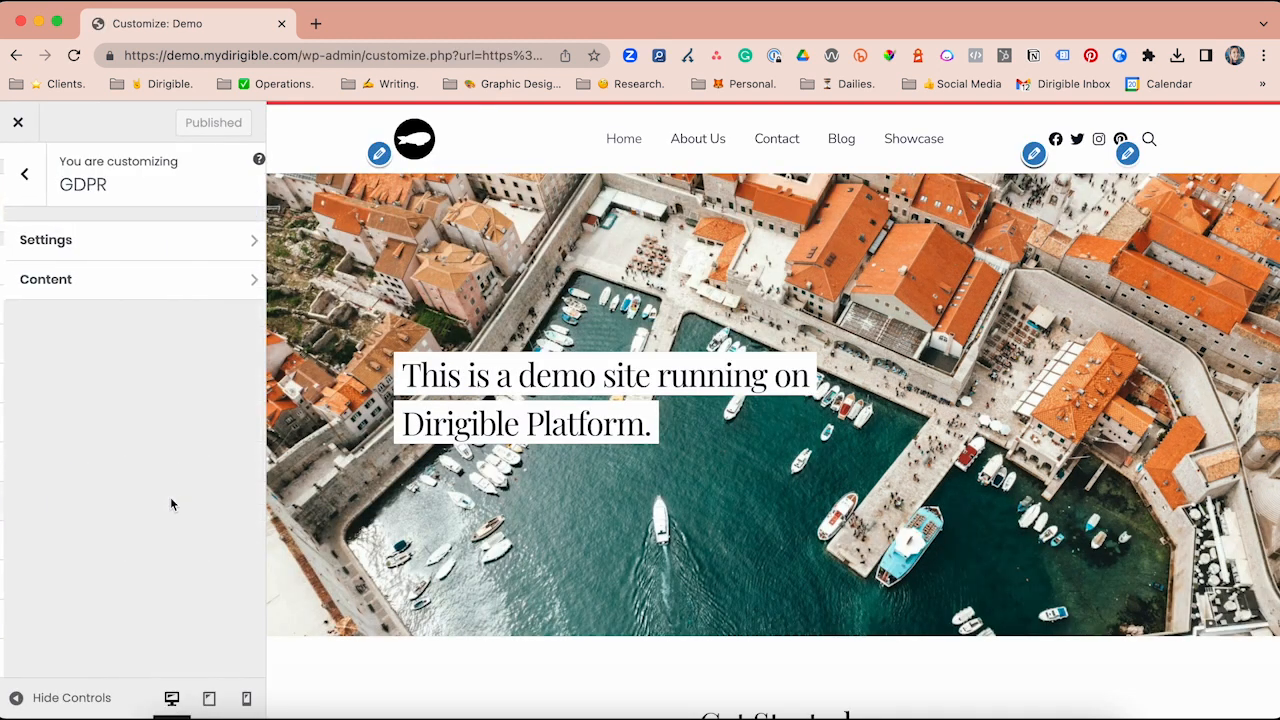
left_click(155, 237)
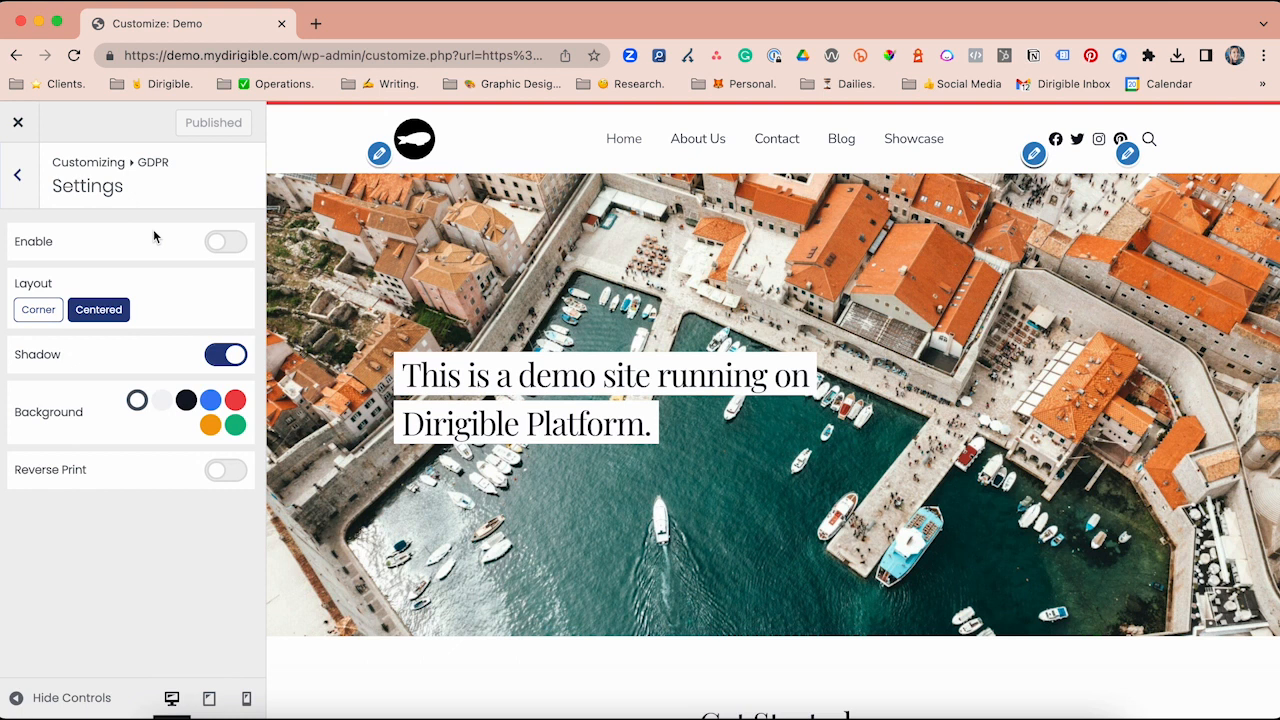
left_click(222, 241)
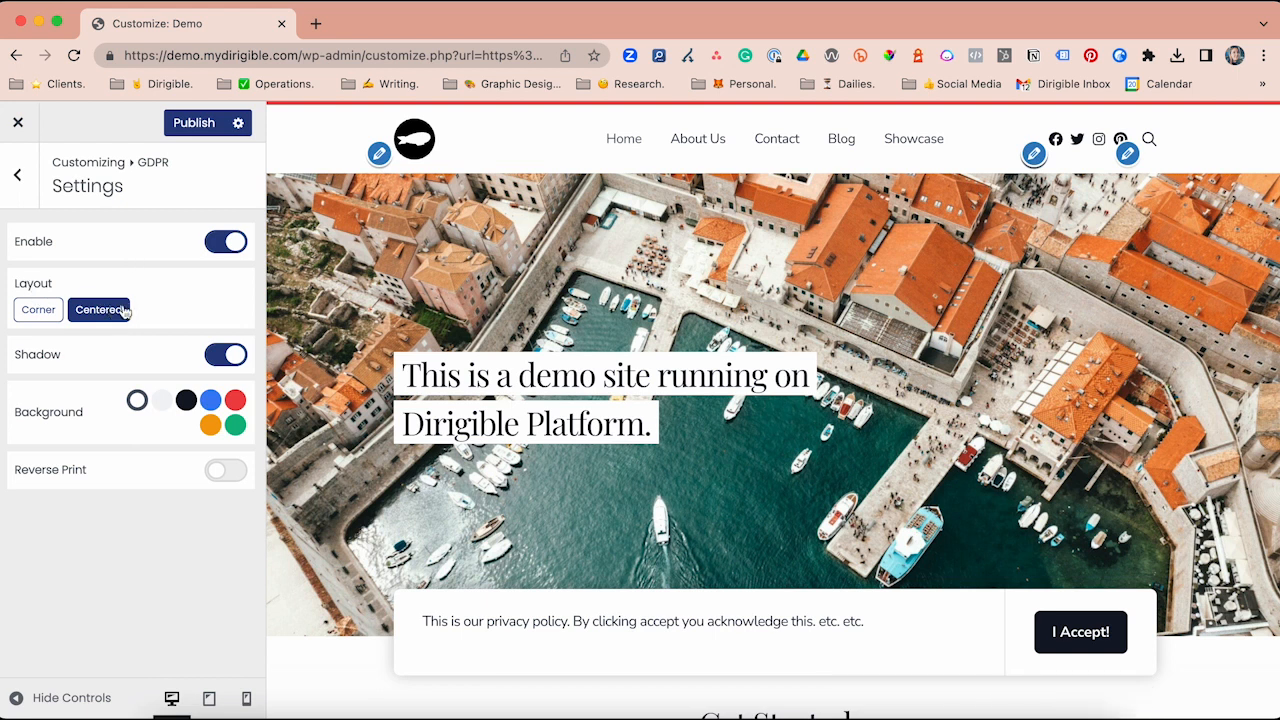
left_click(38, 311)
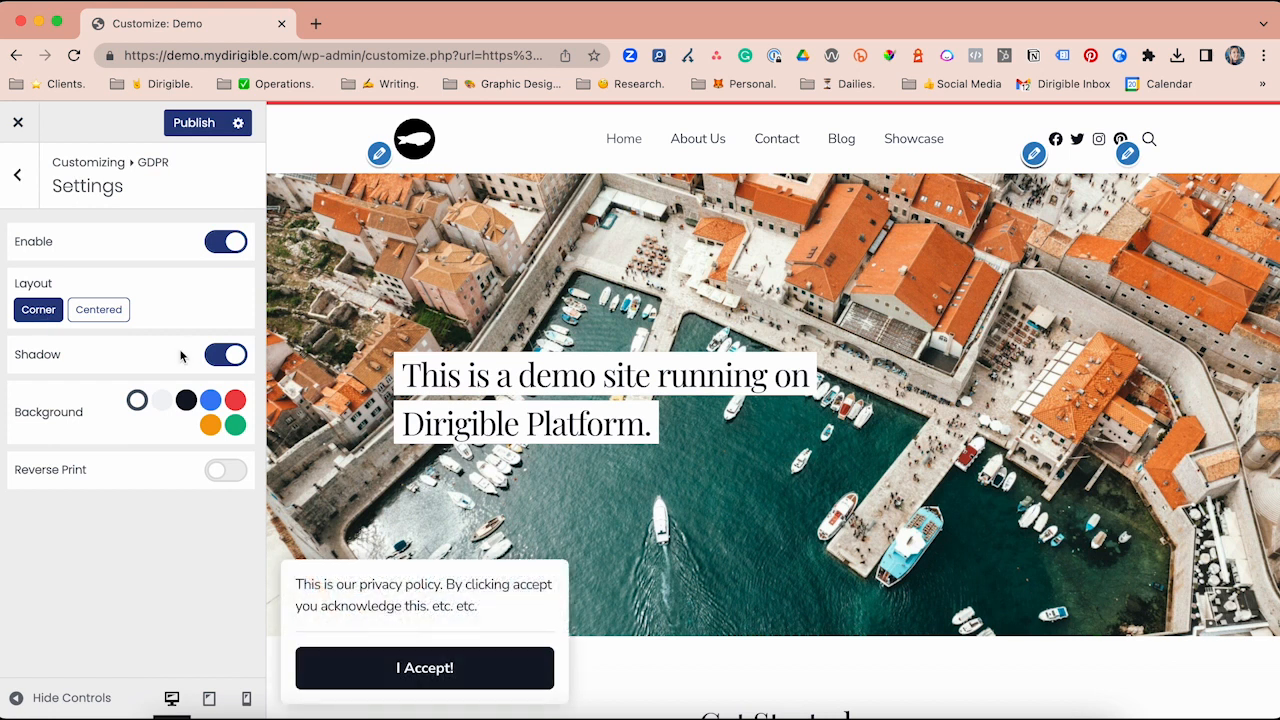
Try the notice without its shadow and on a red background, and settle on black with the shadow and Reverse Print on
left_click(226, 355)
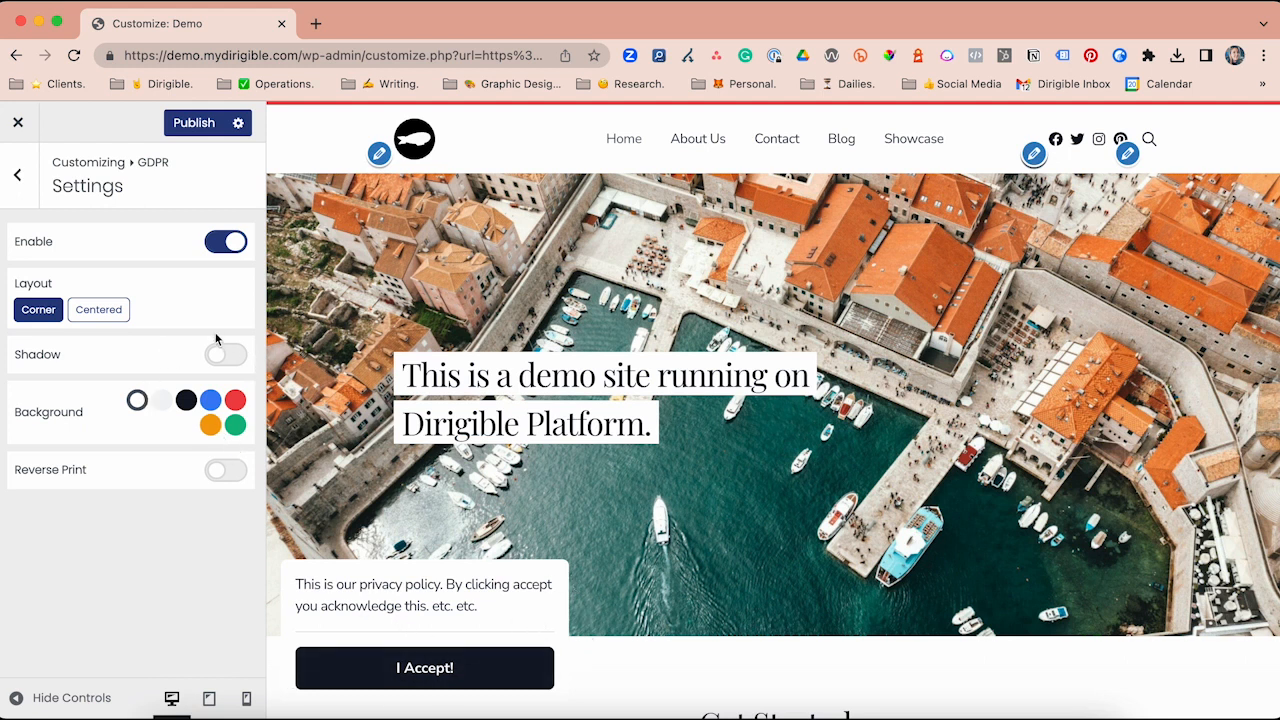
left_click(224, 357)
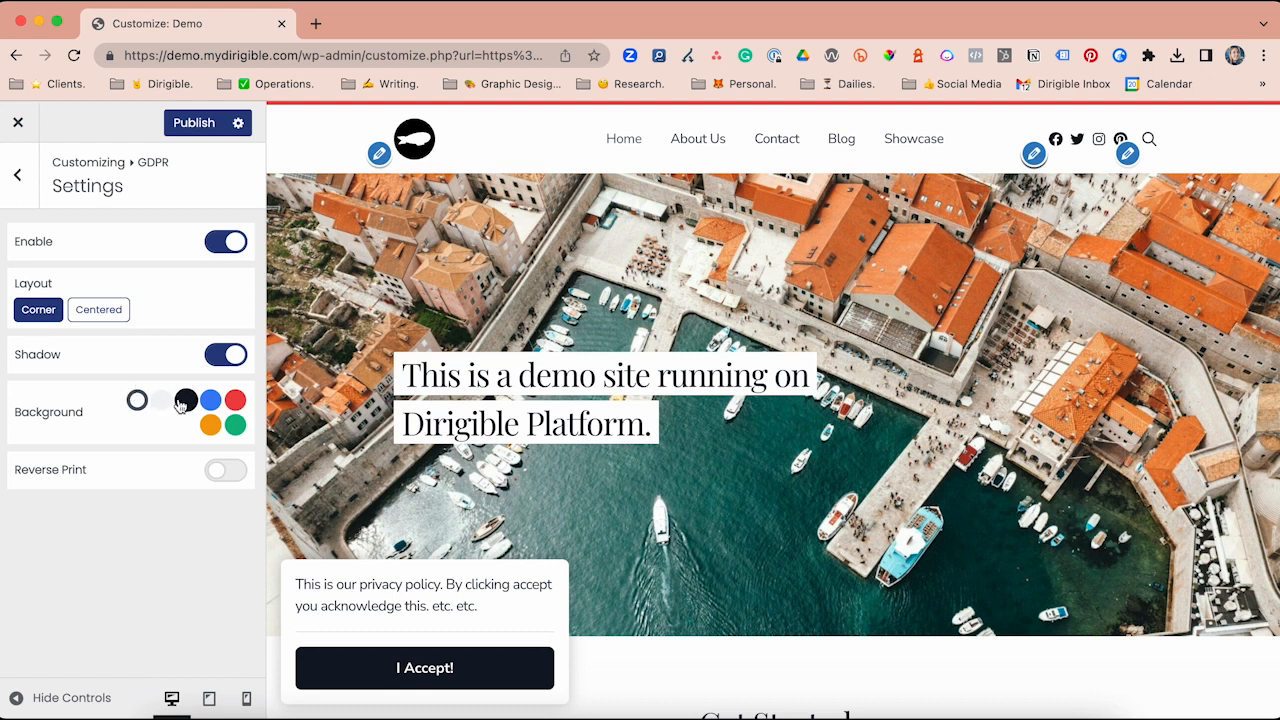
left_click(240, 401)
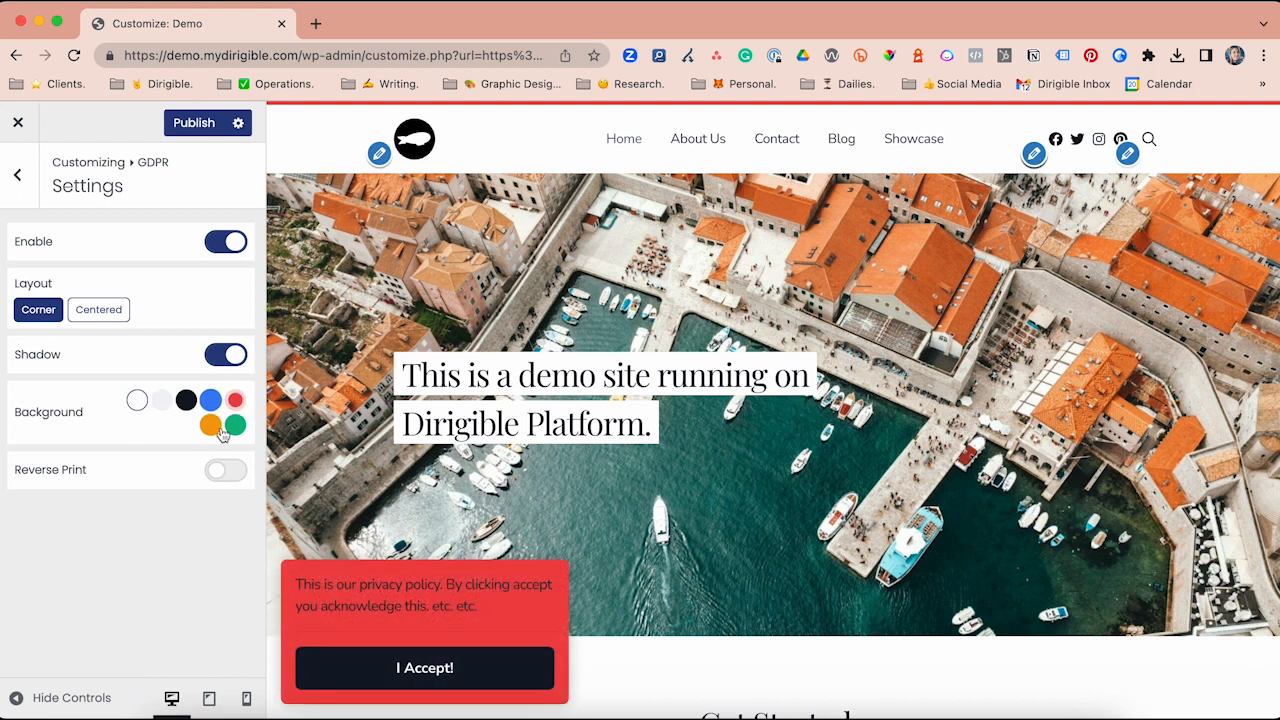
left_click(225, 470)
left_click(187, 401)
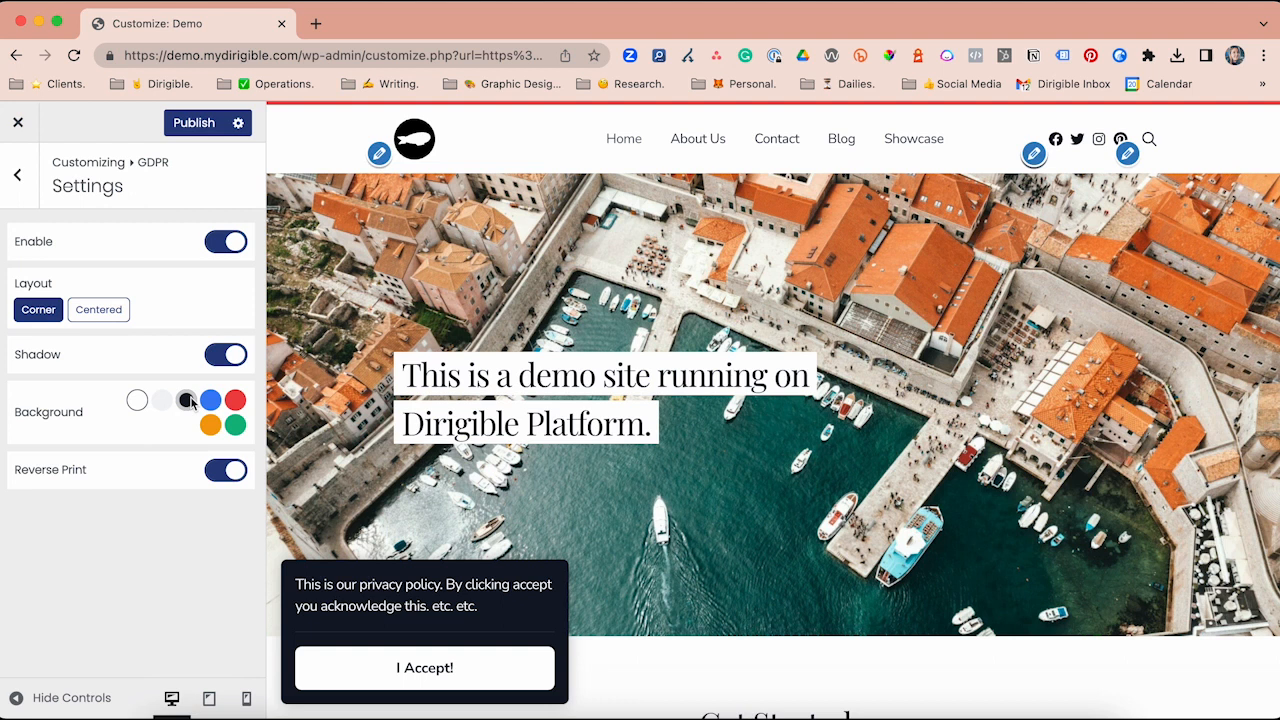
Replace the GDPR notice's body text with "Read our privacy policy or ELSE!" followed by an opening <a href=" link tag
left_click(18, 177)
left_click(210, 276)
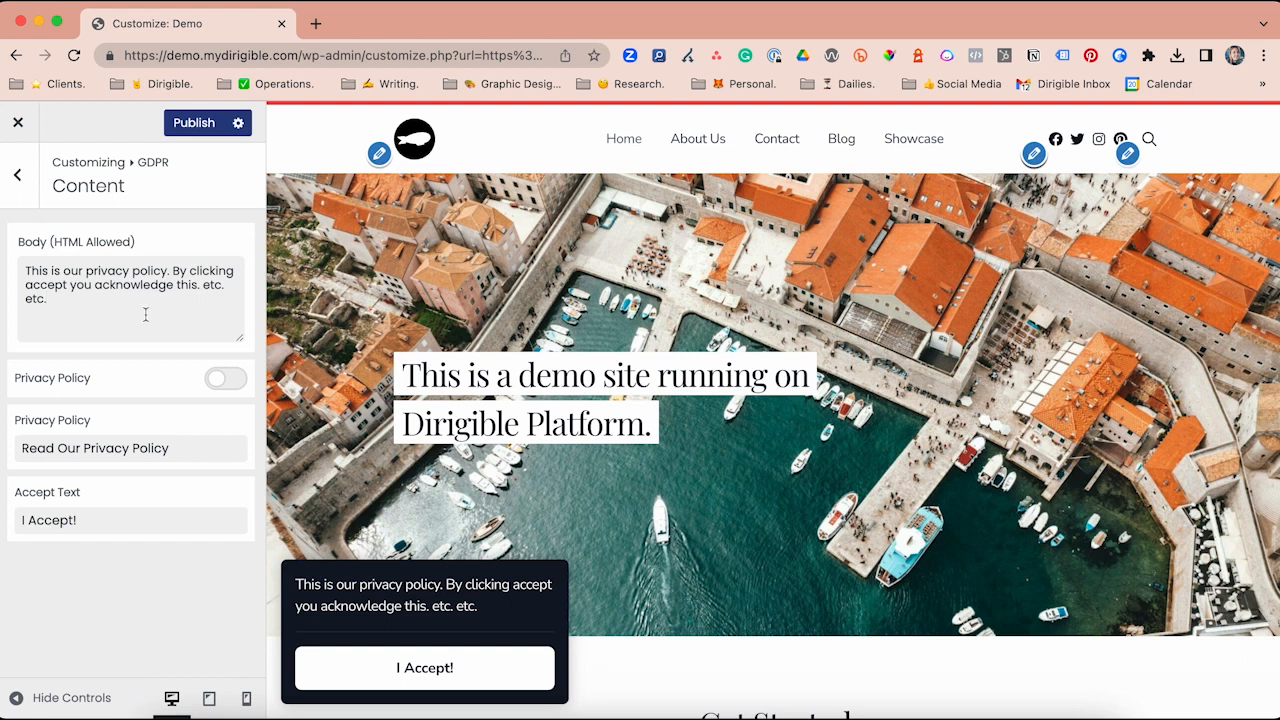
left_click_drag(131, 306, 131, 251)
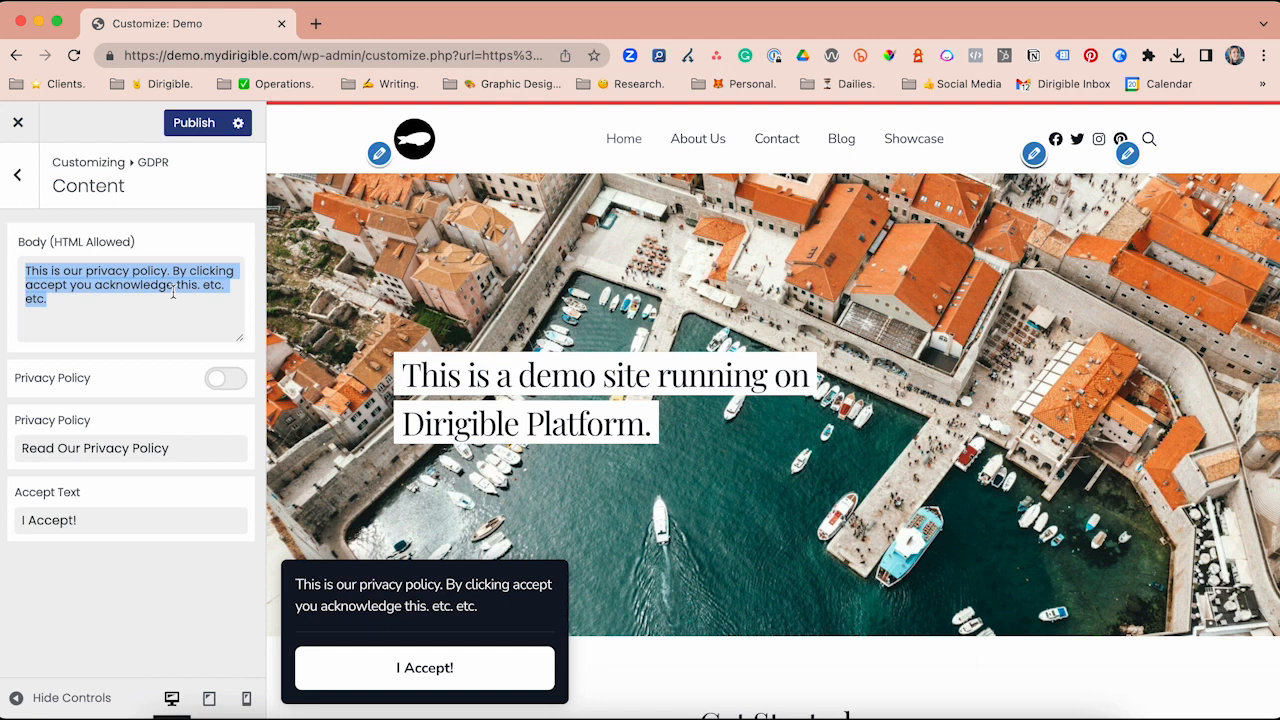
key("BackSpace")
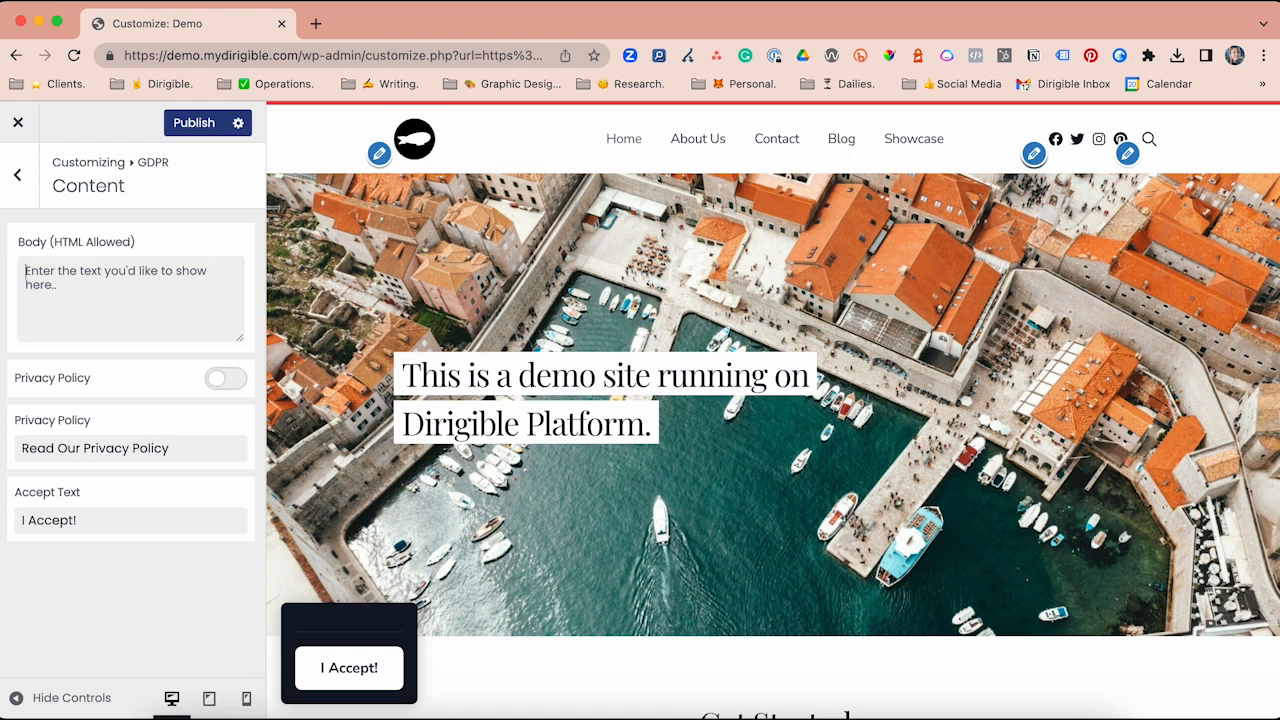
type("Read ou")
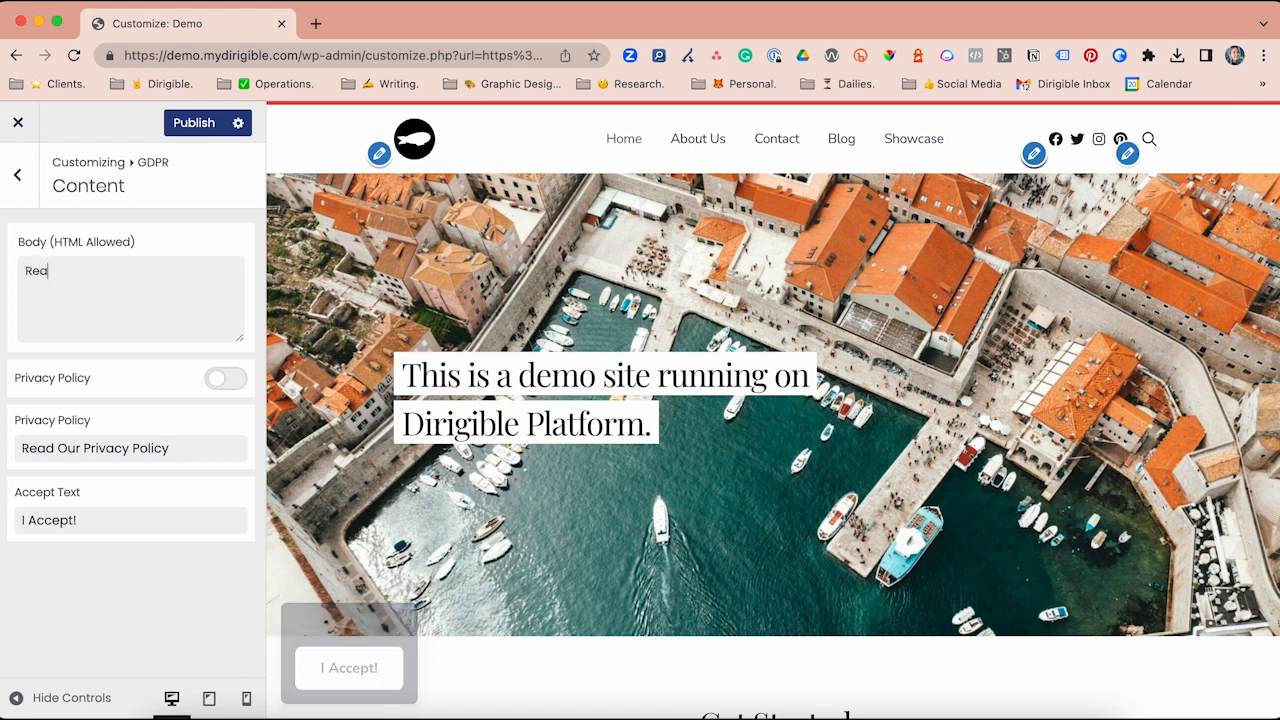
type("r pricavacy policy or ELSE! <a href=\"")
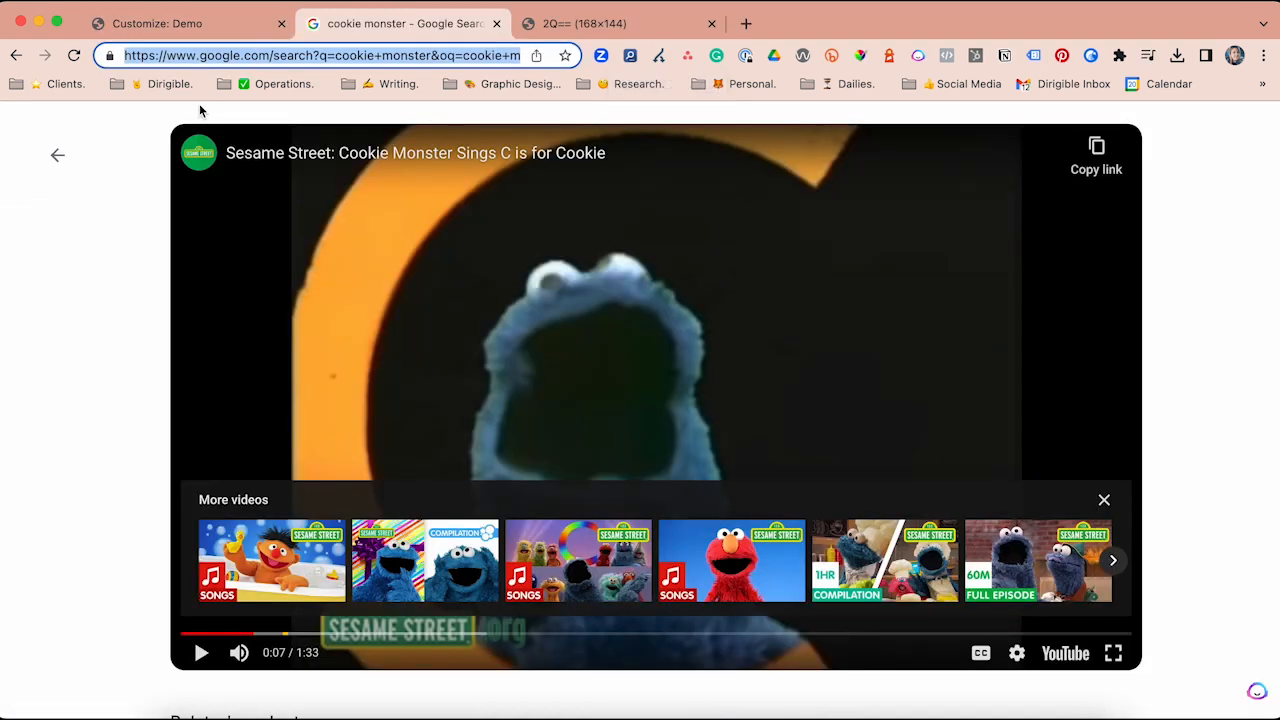
Set the link's href in the notice body to the copied Google search URL for cookie monster and close the opening tag
left_click(160, 23)
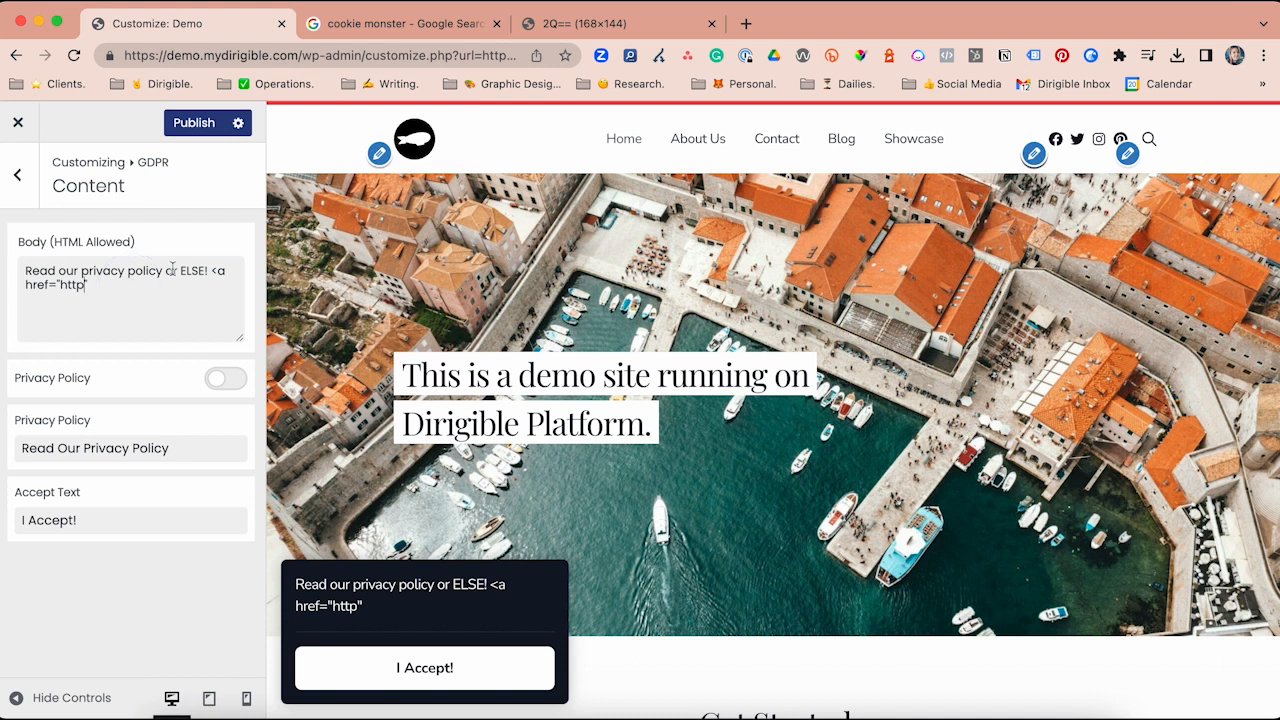
key("BackSpace")
key("BackSpace")
key("BackSpace")
key("BackSpace")
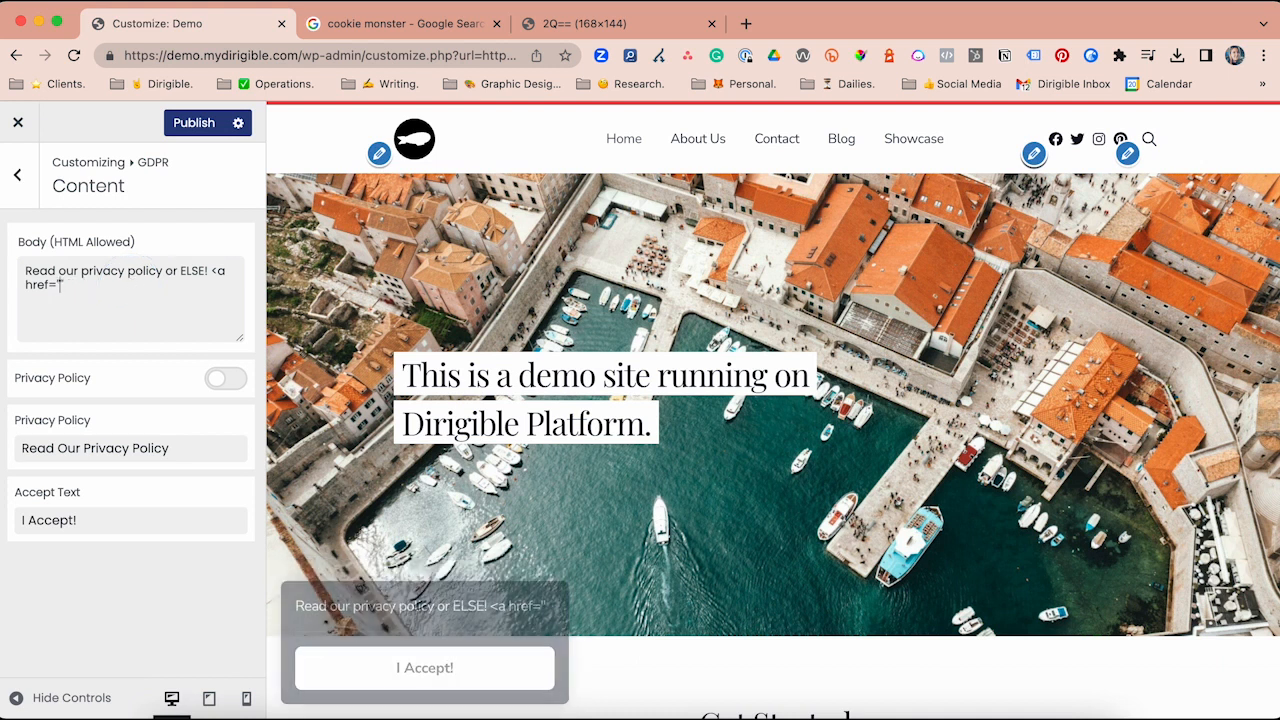
key("super+v")
type("\">")
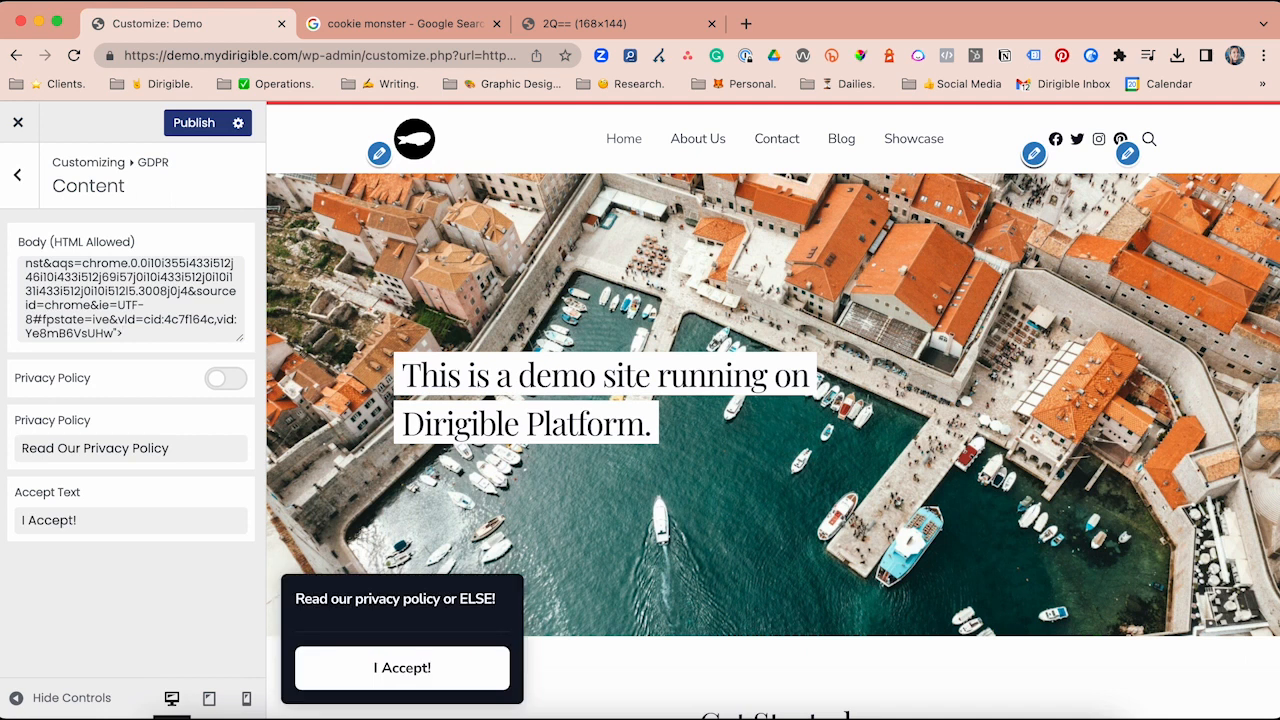
Move "or ELSE!" inside the link in the notice body and end it with </a>
scroll(72, 288, "up", 2)
left_click_drag(212, 271, 163, 271)
key("super+c")
key("BackSpace")
scroll(140, 300, "down", 3)
key("super+v")
type("</a>")
scroll(121, 303, "up", 3)
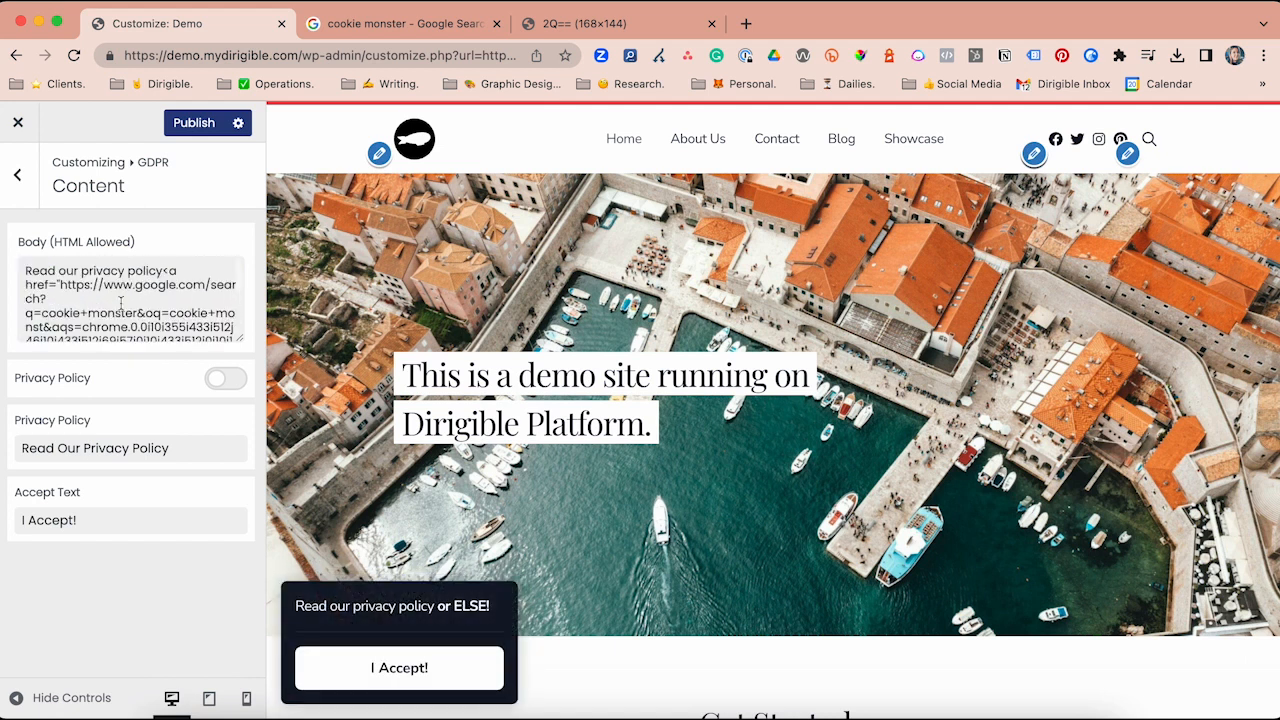
scroll(165, 278, "down", 3)
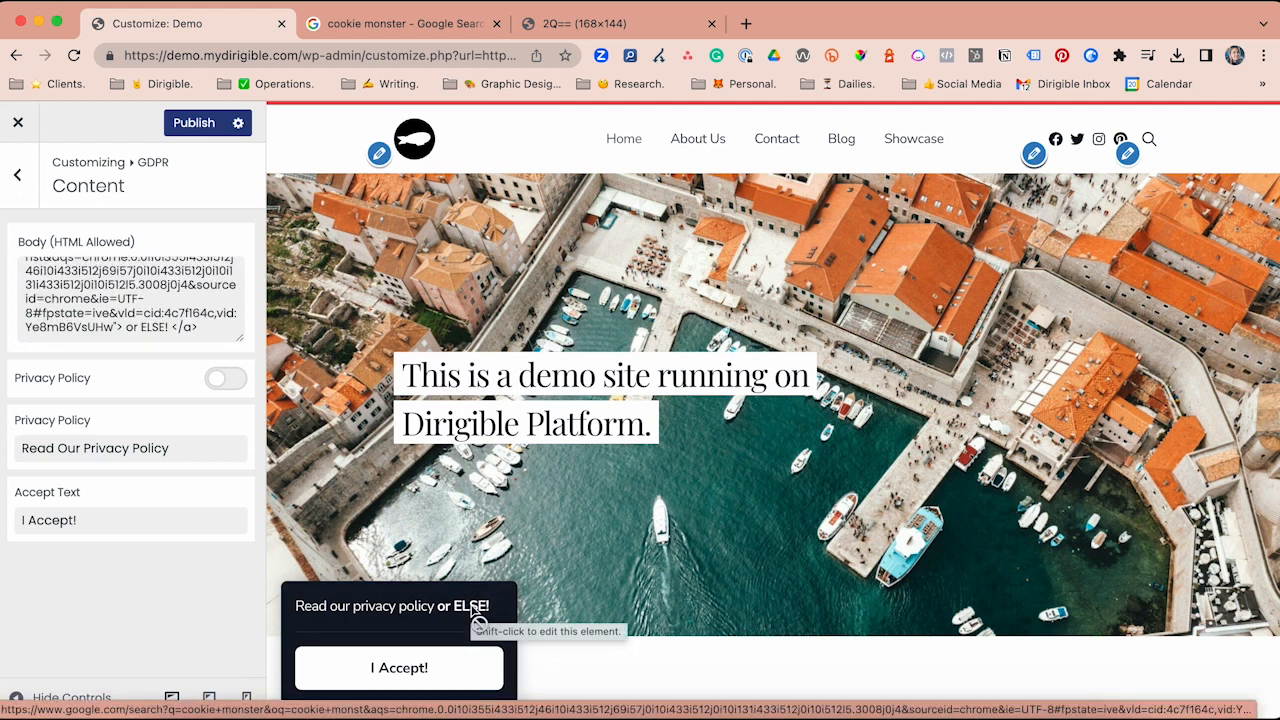
Add the foodandwine.com Cookie Monster image on a new line below the link in the notice body, with alt text "Cookie Monster"
key("Return")
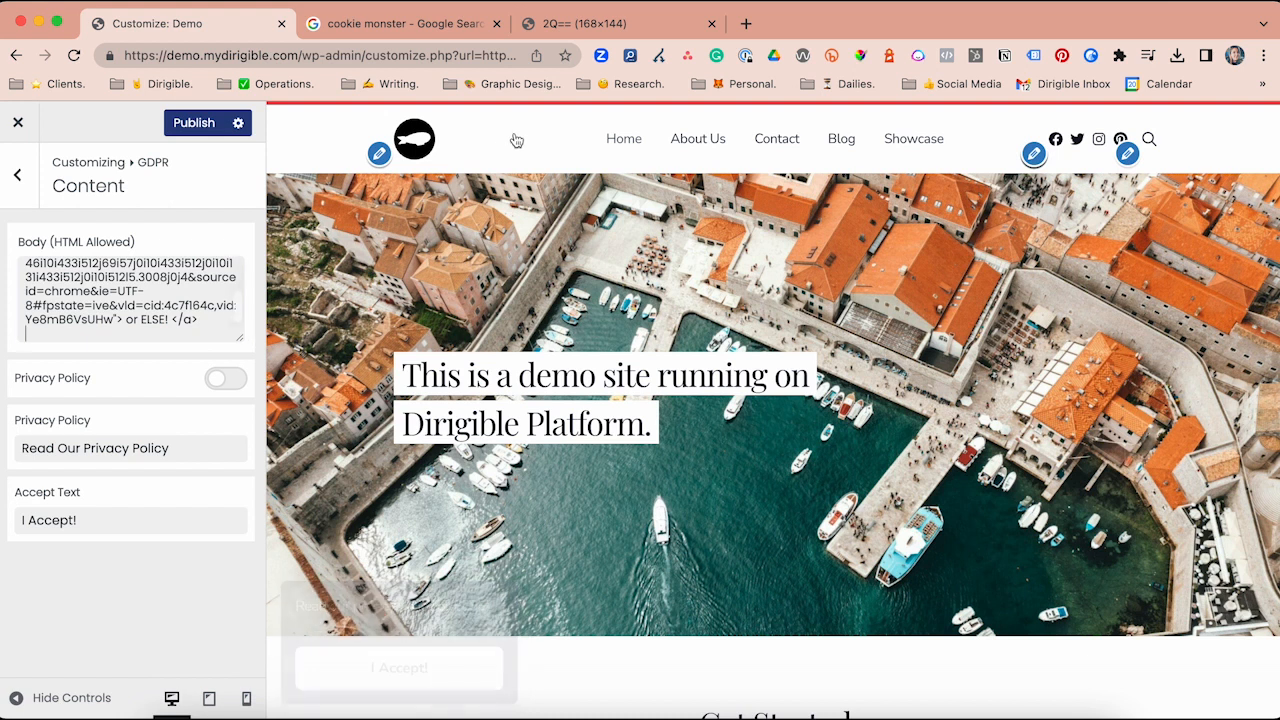
left_click(463, 606)
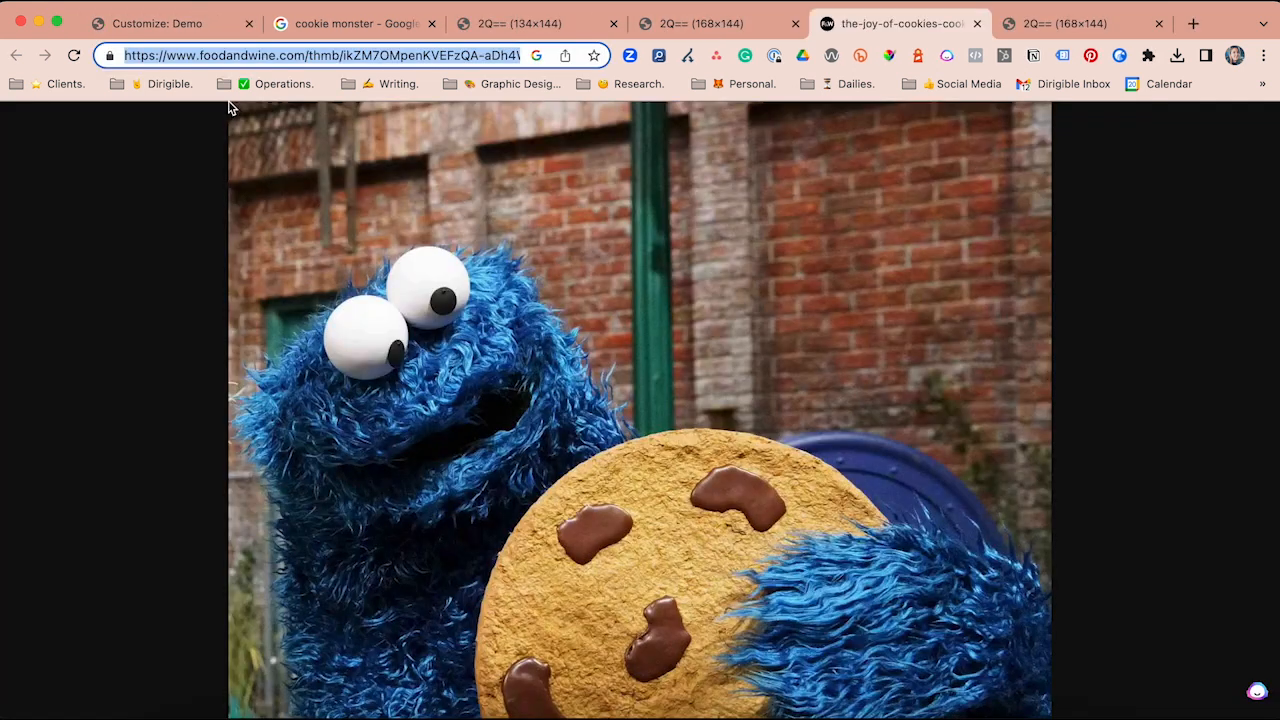
left_click(165, 25)
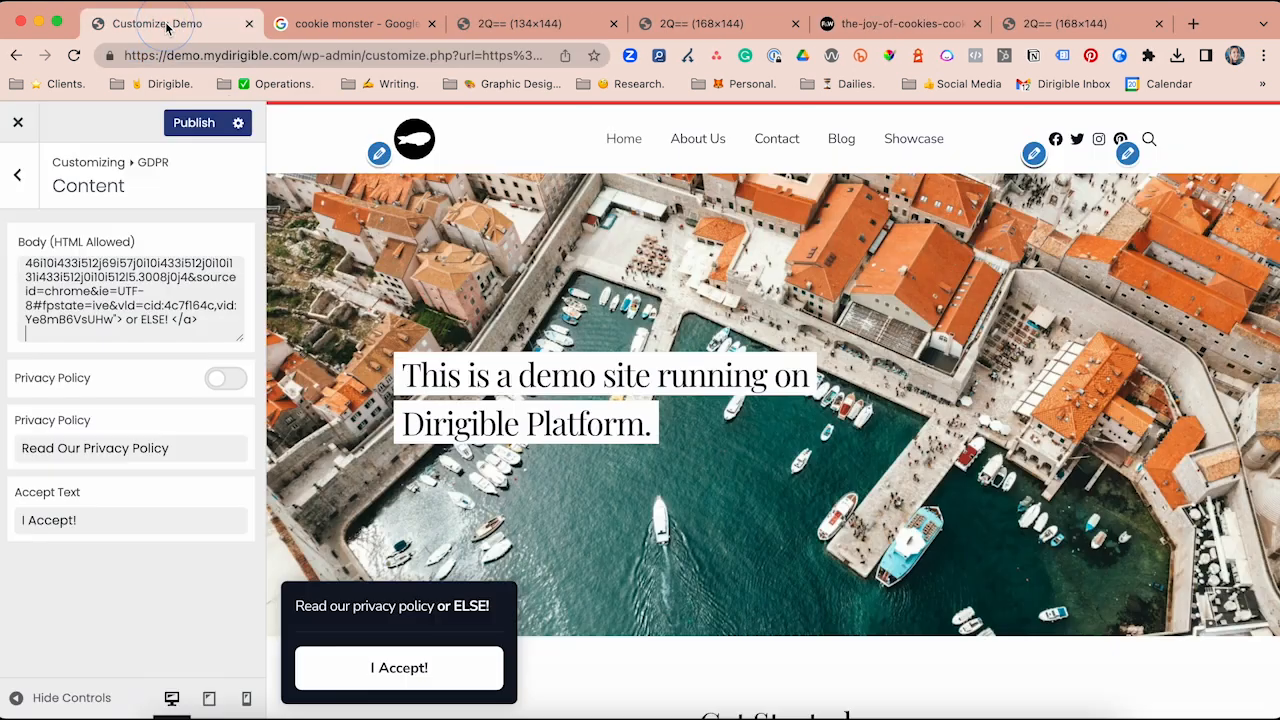
key("super+v")
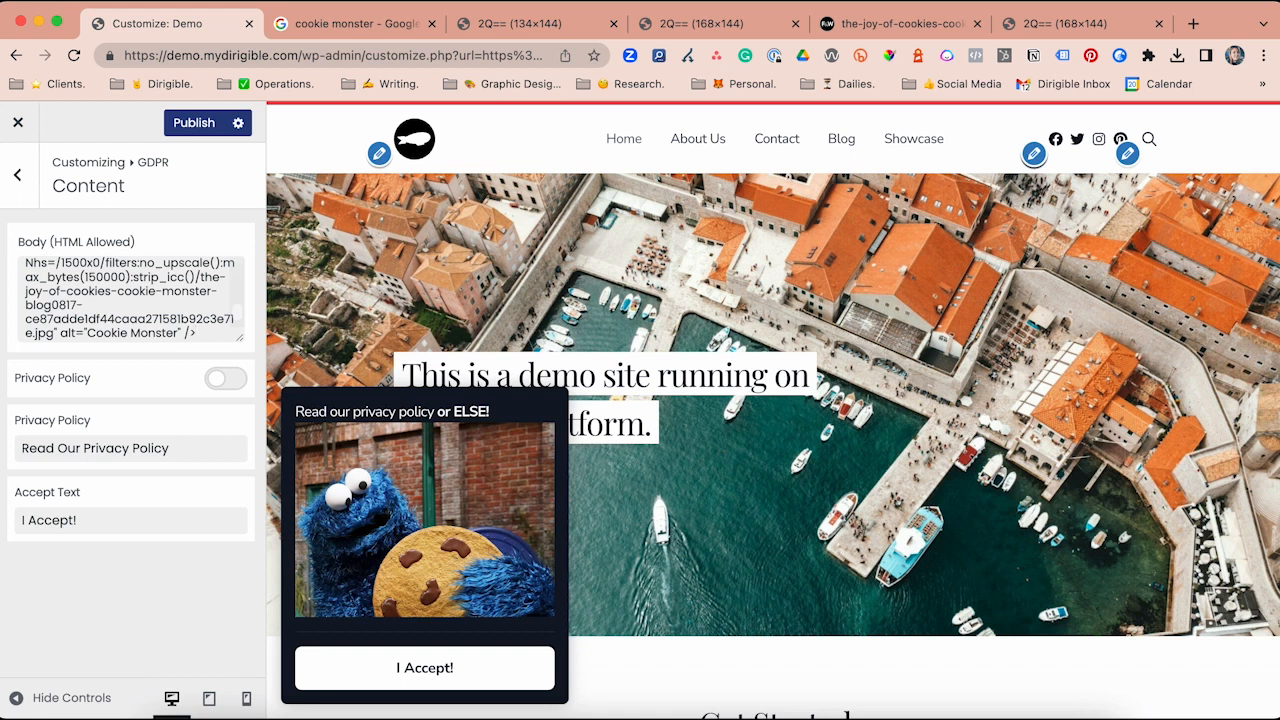
scroll(128, 300, "up", 10)
scroll(128, 300, "down", 10)
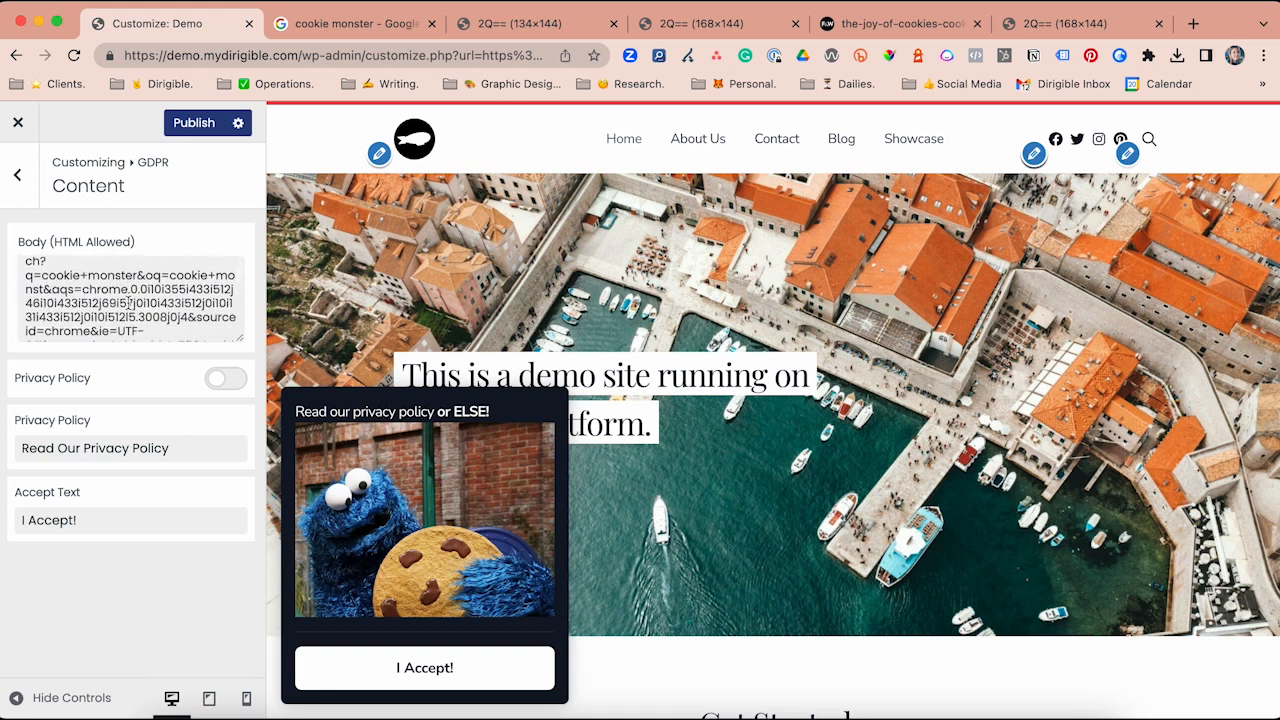
left_click(94, 326)
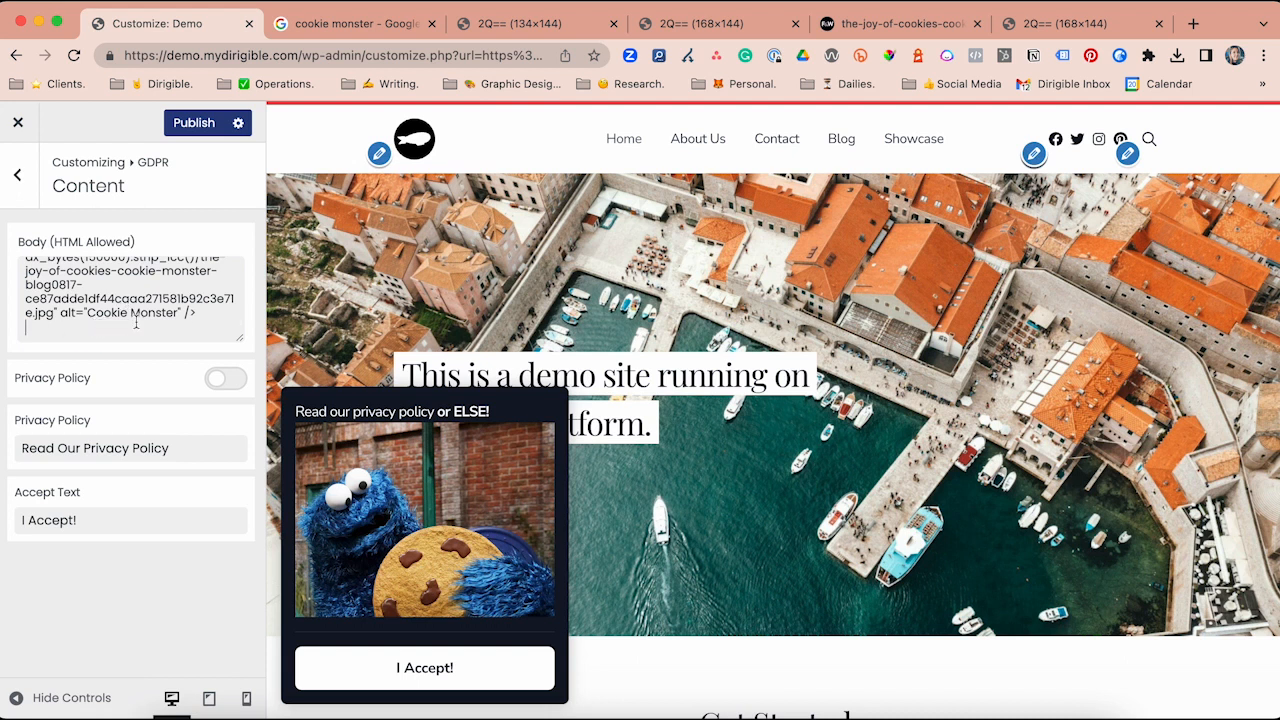
scroll(480, 412, "down", 1)
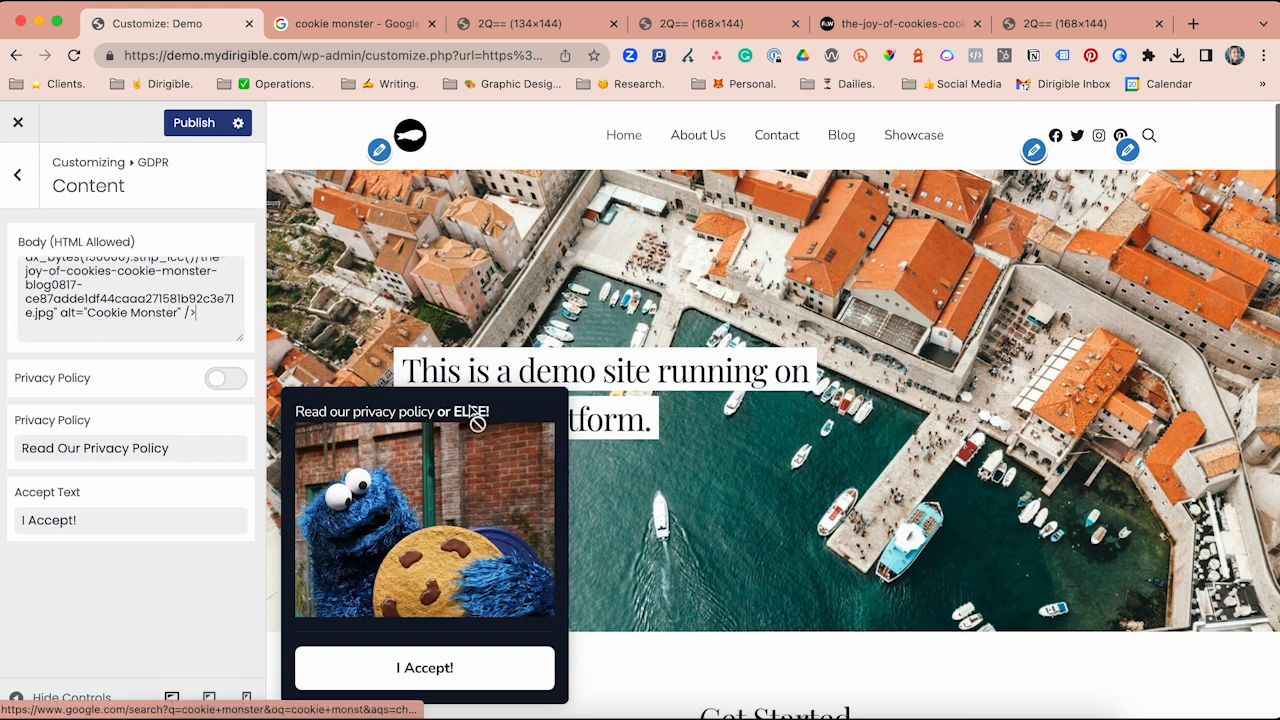
Wrap "Read our privacy policy" at the start of the notice body in <h1> heading tags
scroll(91, 272, "up", 10)
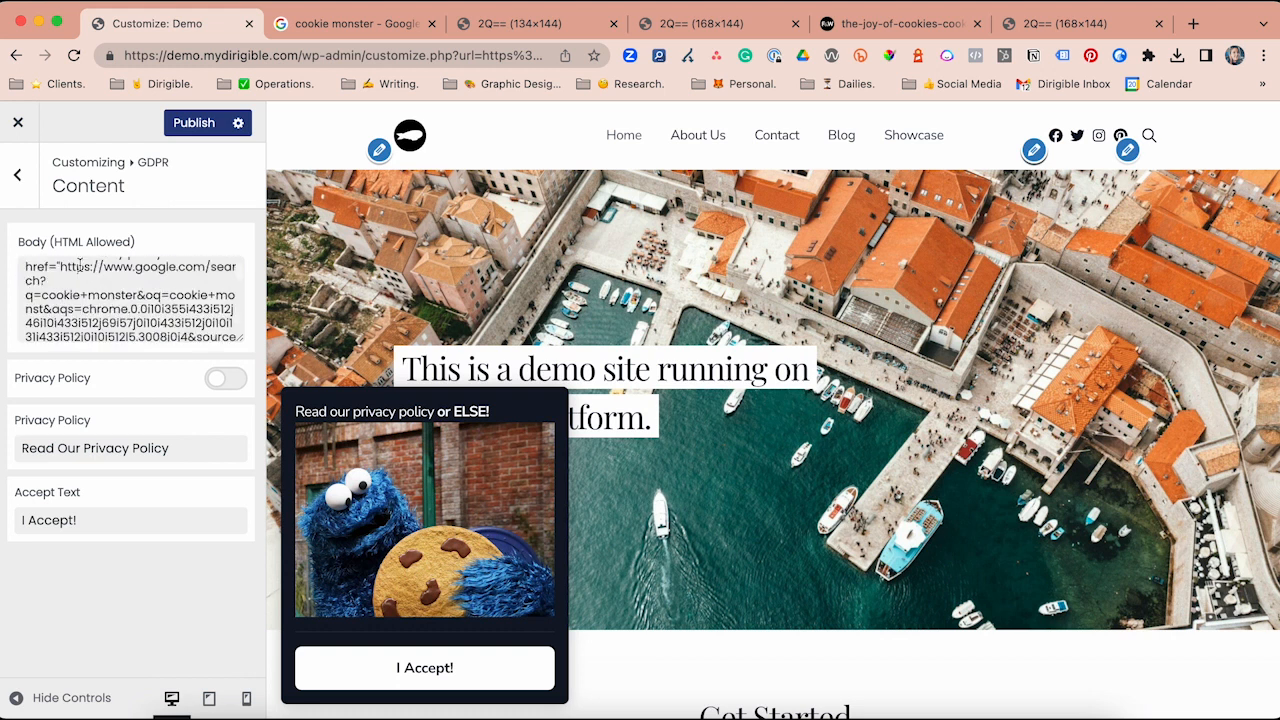
left_click(25, 271)
type("<h1>Read our privacy policy <a")
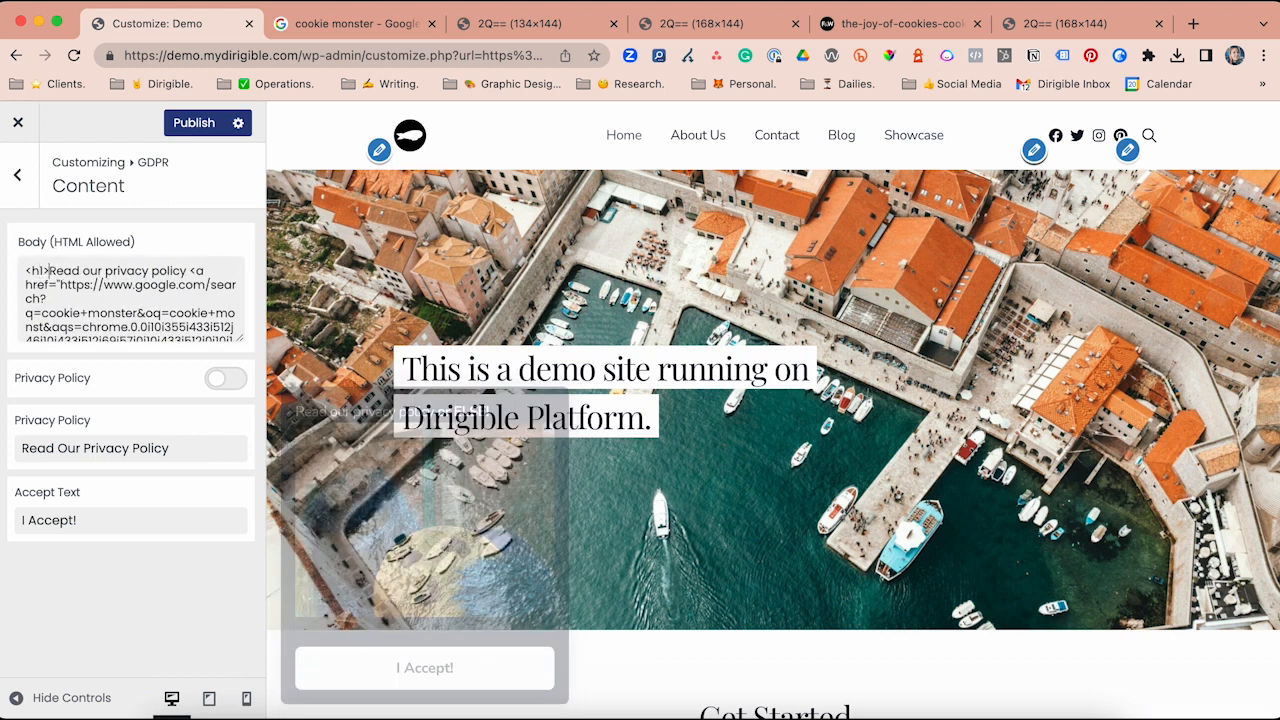
left_click(188, 271)
type("</a>")
key("BackSpace")
key("BackSpace")
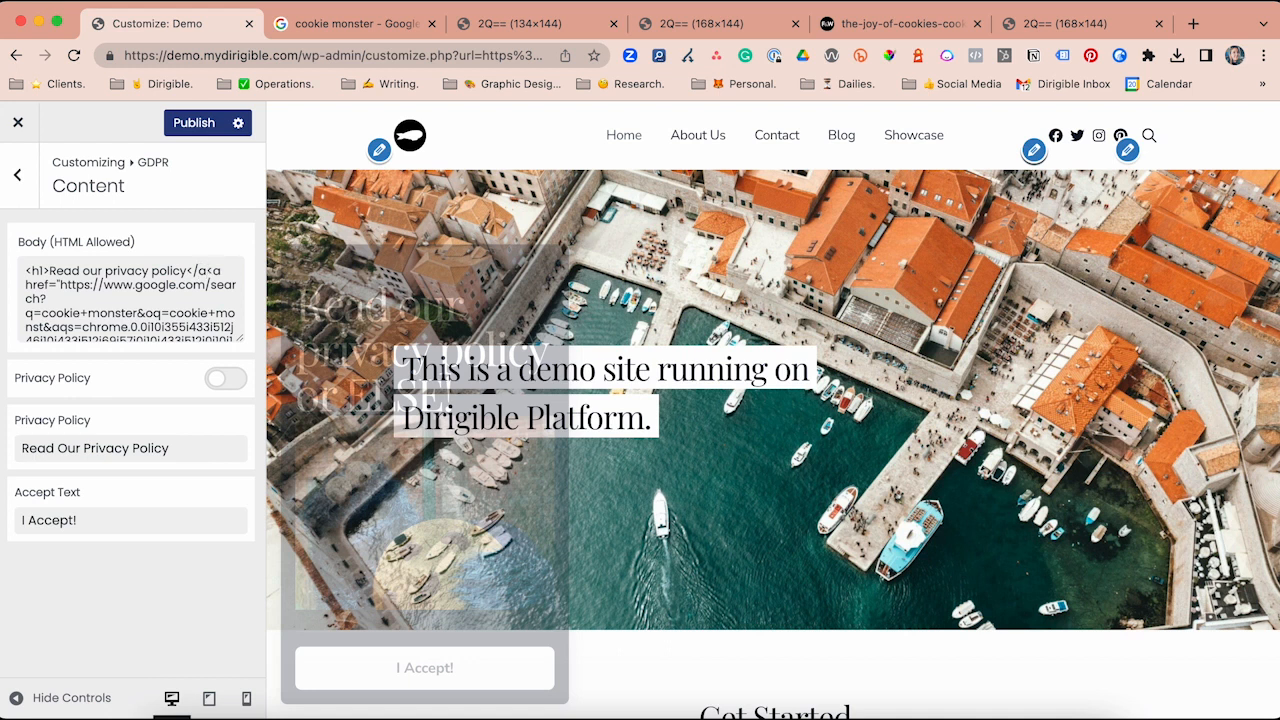
type("h1>")
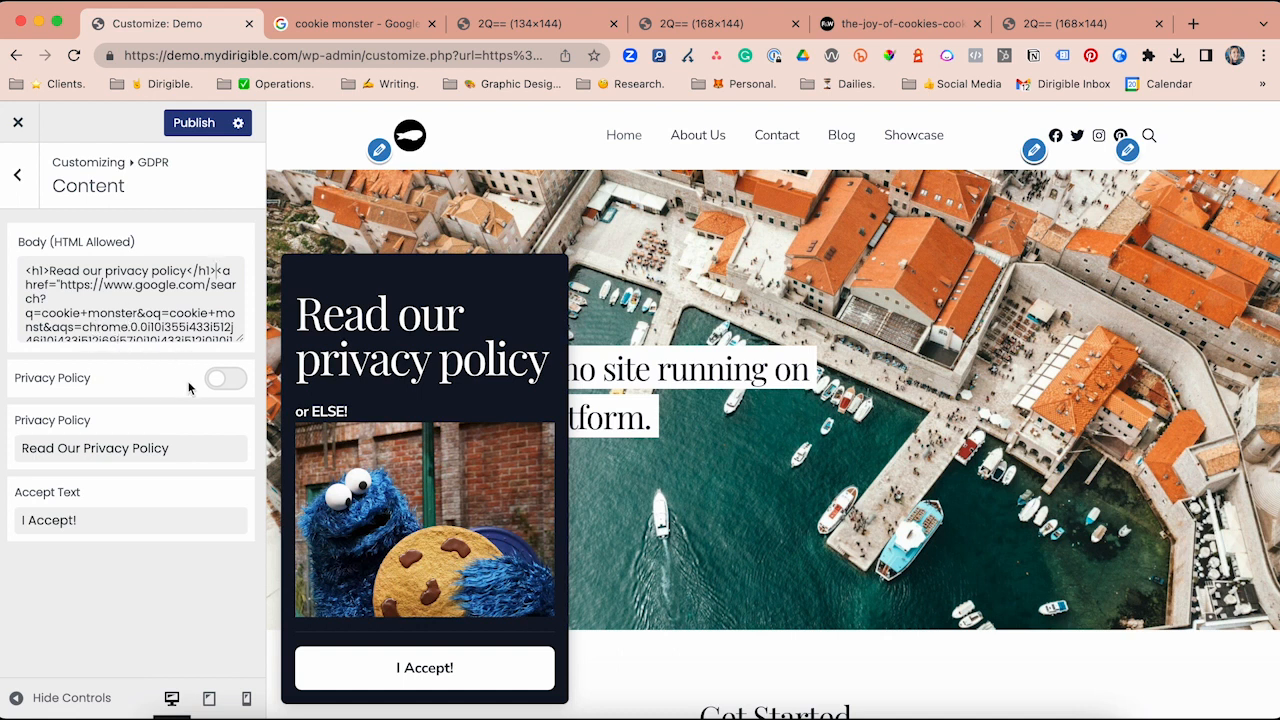
Enable the notice's privacy policy link and shorten its text to "Privacy Policy"
left_click(217, 380)
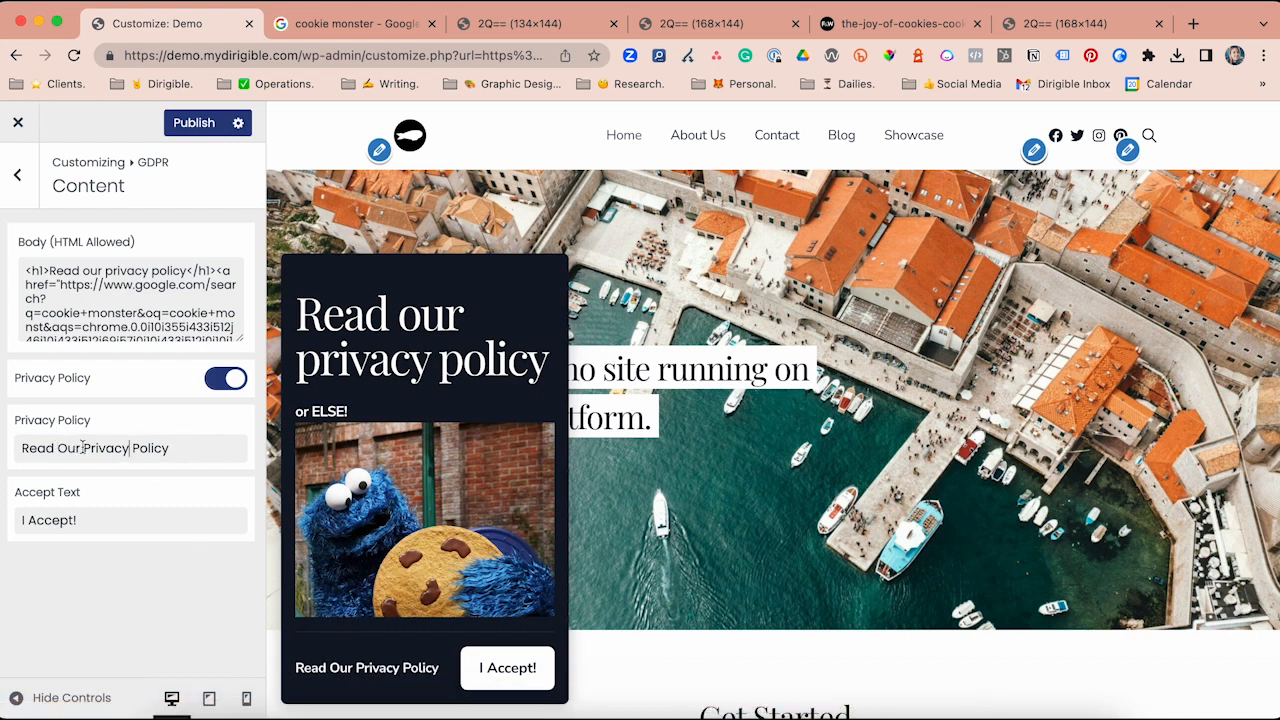
left_click_drag(83, 448, 16, 448)
key("BackSpace")
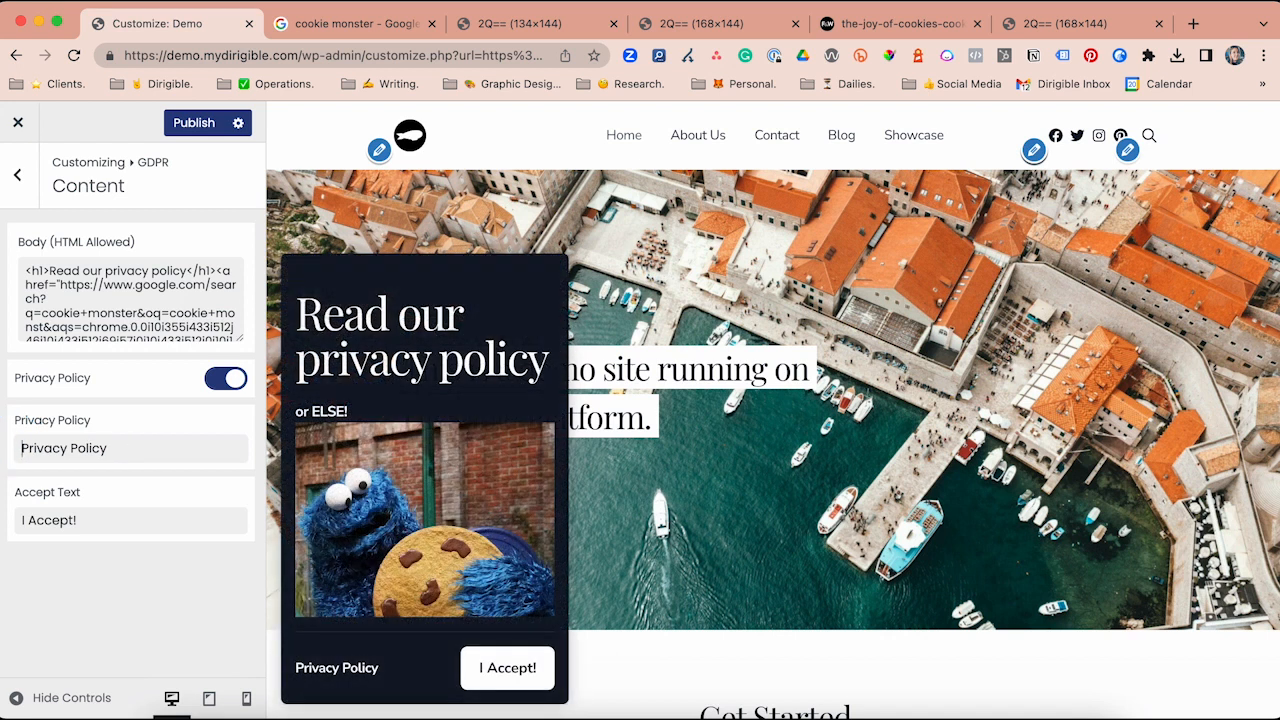
Set the notice's accept text to "Me want cookie!"
left_click_drag(93, 511, 19, 515)
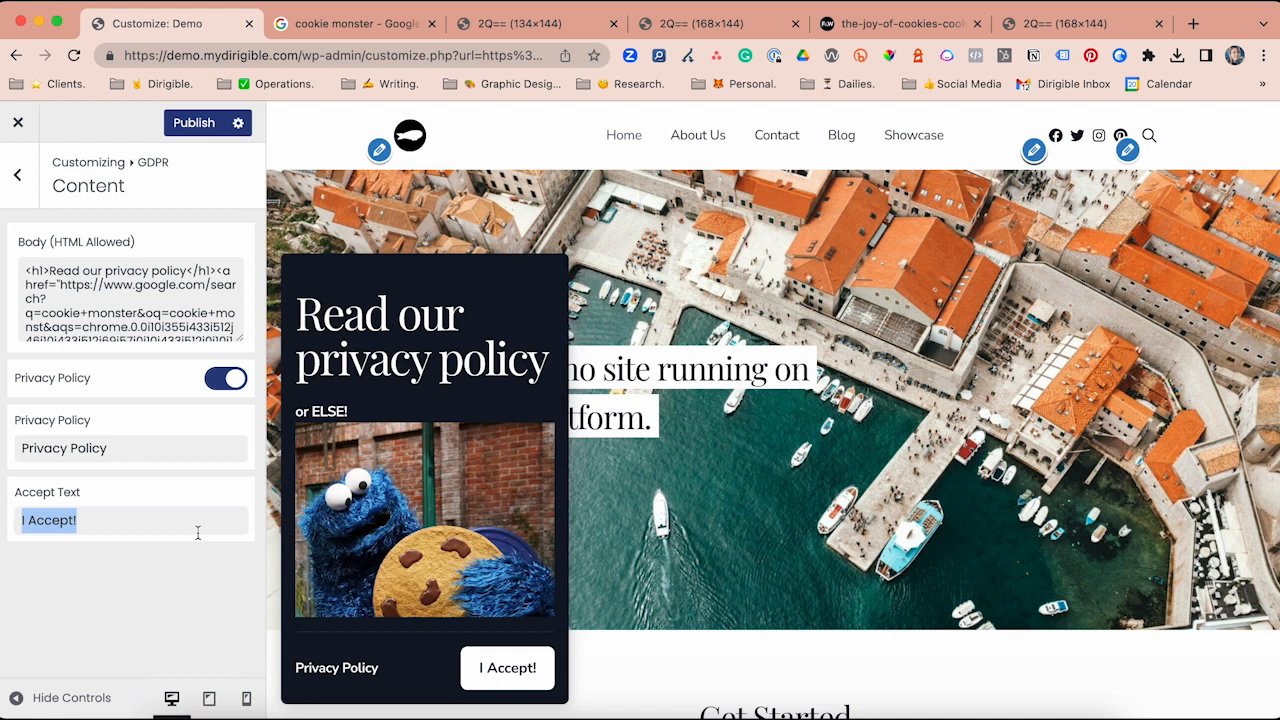
type("I acknowledge the")
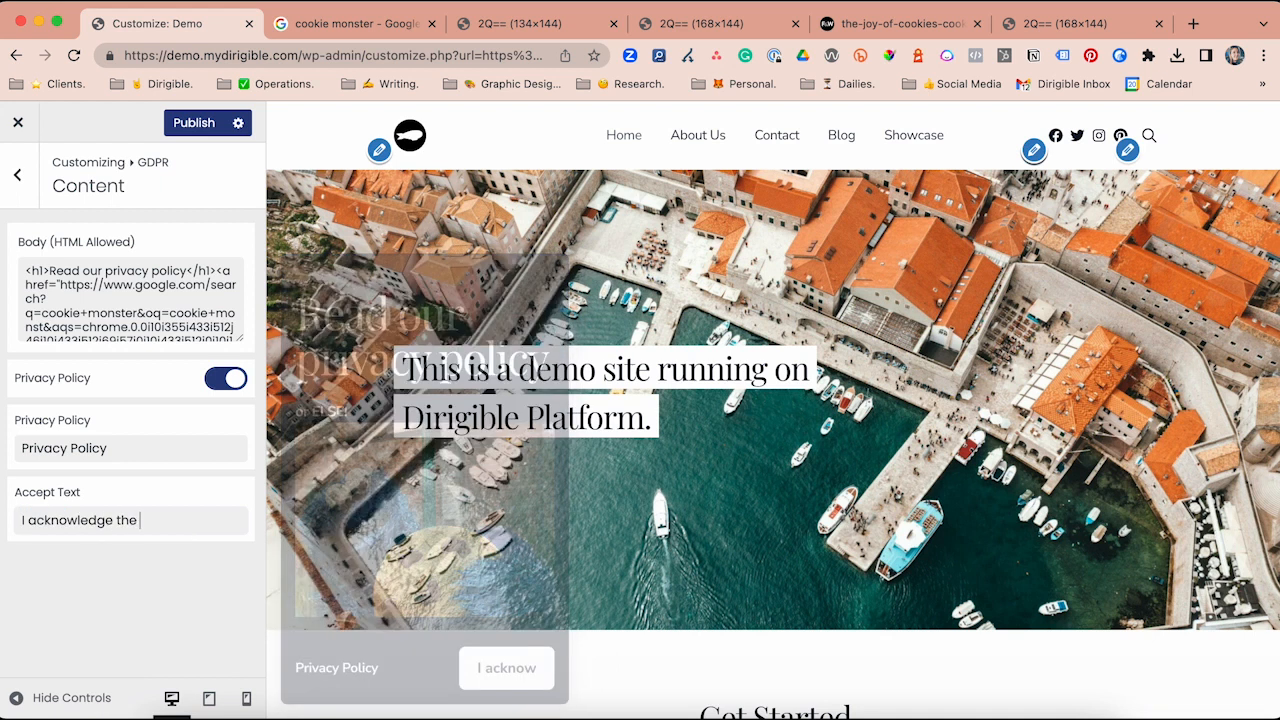
key("ctrl+a")
type("Me want cookie!")
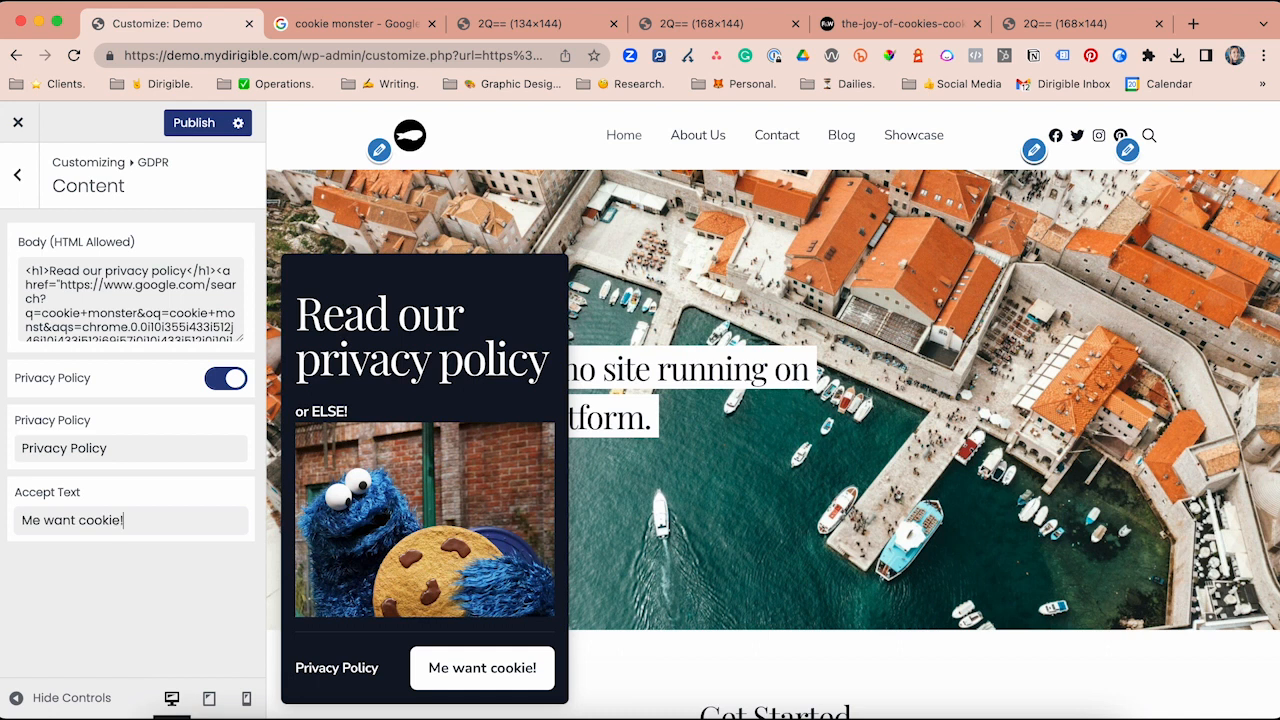
Publish the customized GDPR privacy notice on the demo site
left_click(191, 121)
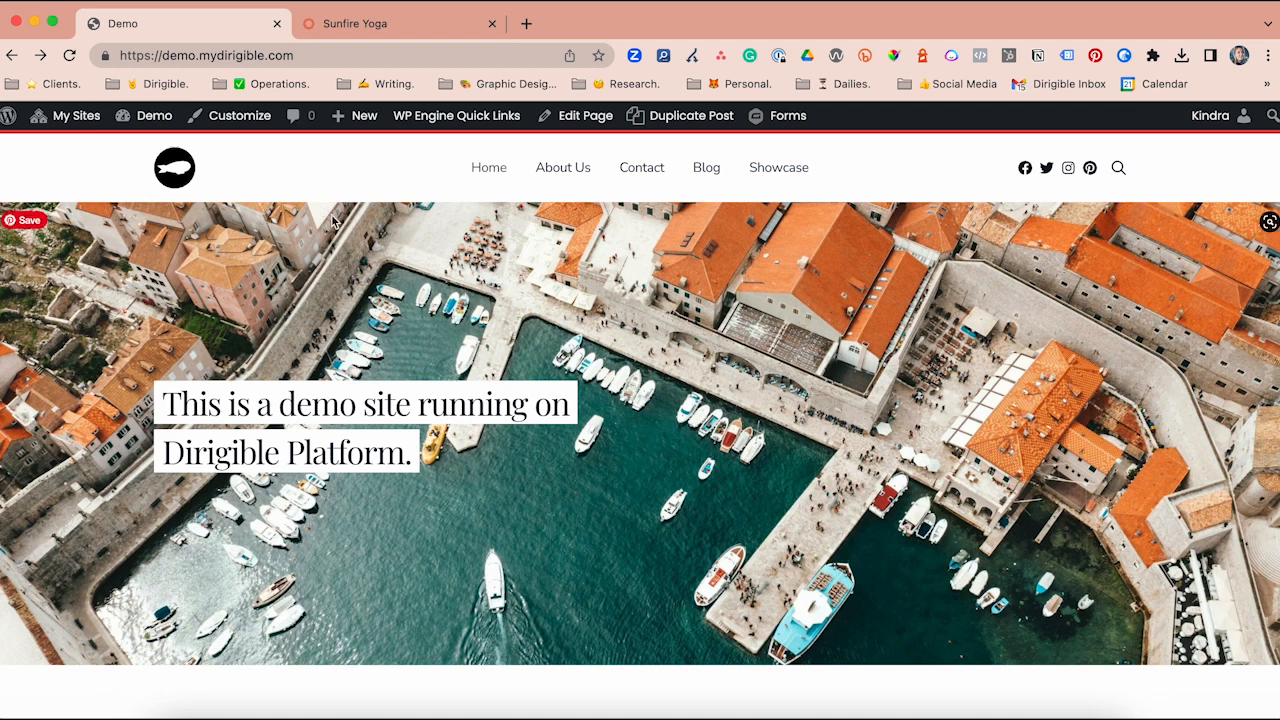
Reset the GDPR transient in the demo site's Dirigible Framework tools so the notice is shown to every visitor again
mouse_move(114, 126)
left_click(138, 147)
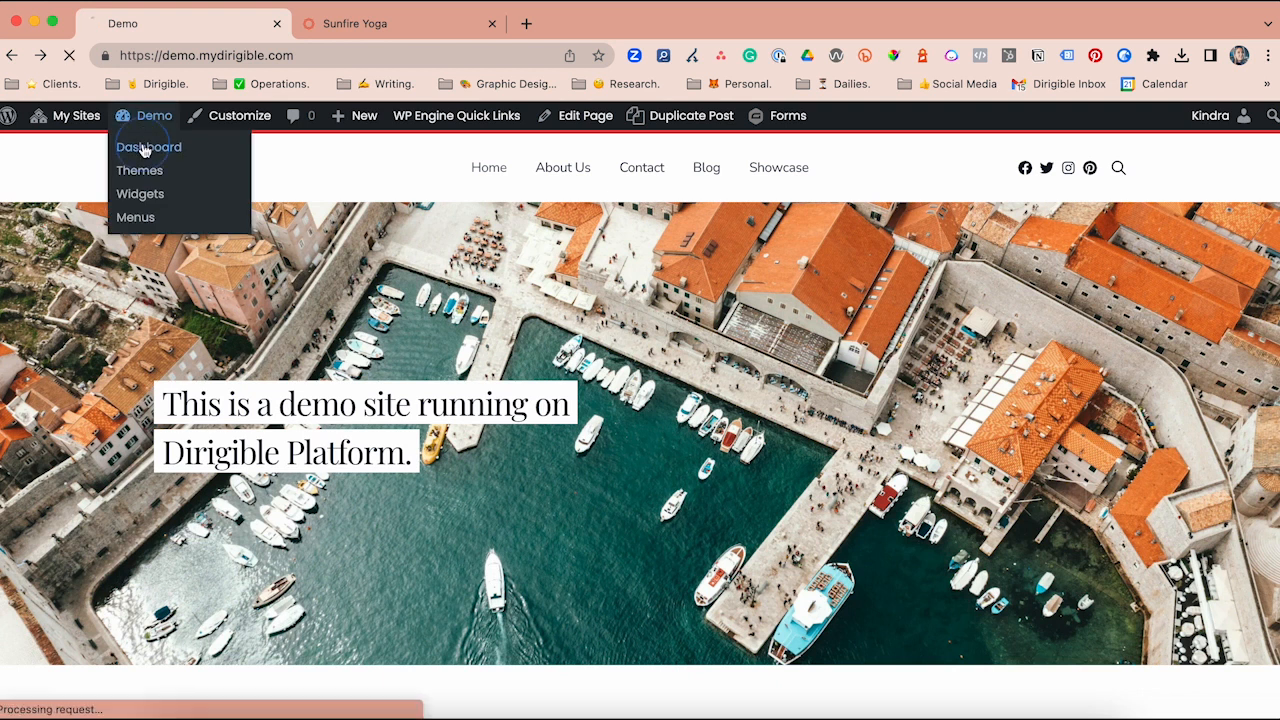
scroll(120, 378, "down", 5)
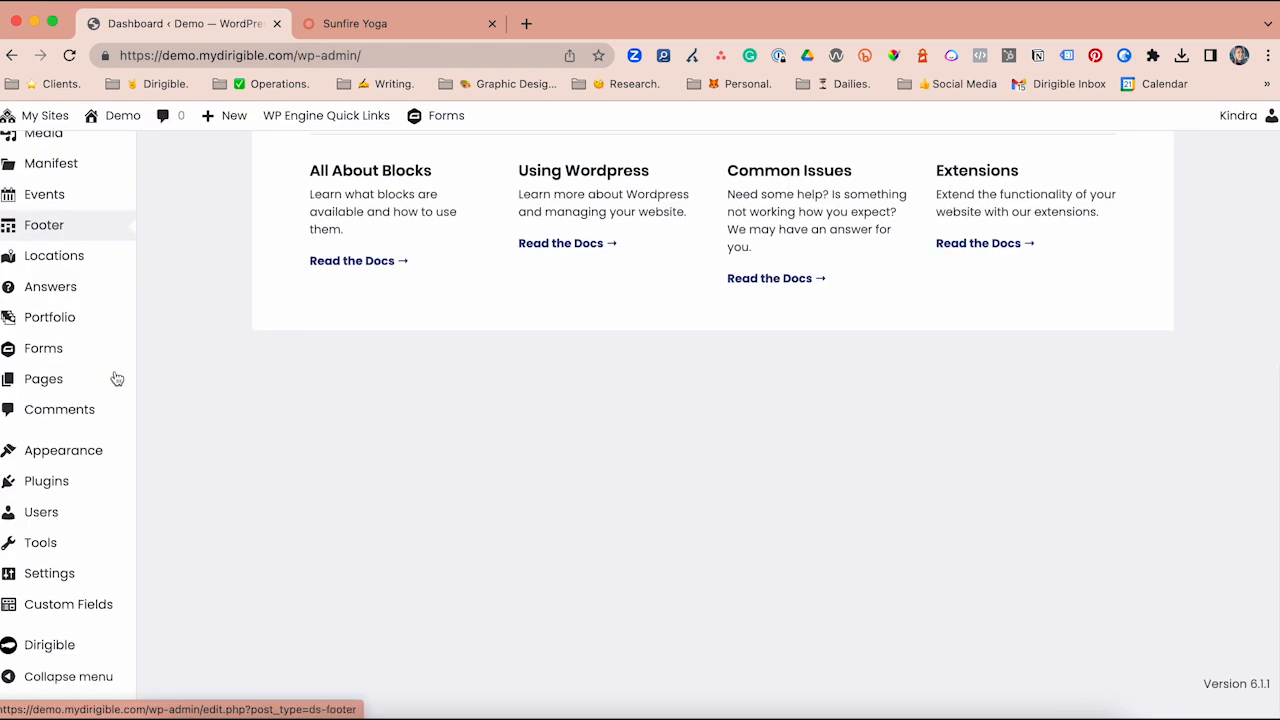
left_click(30, 664)
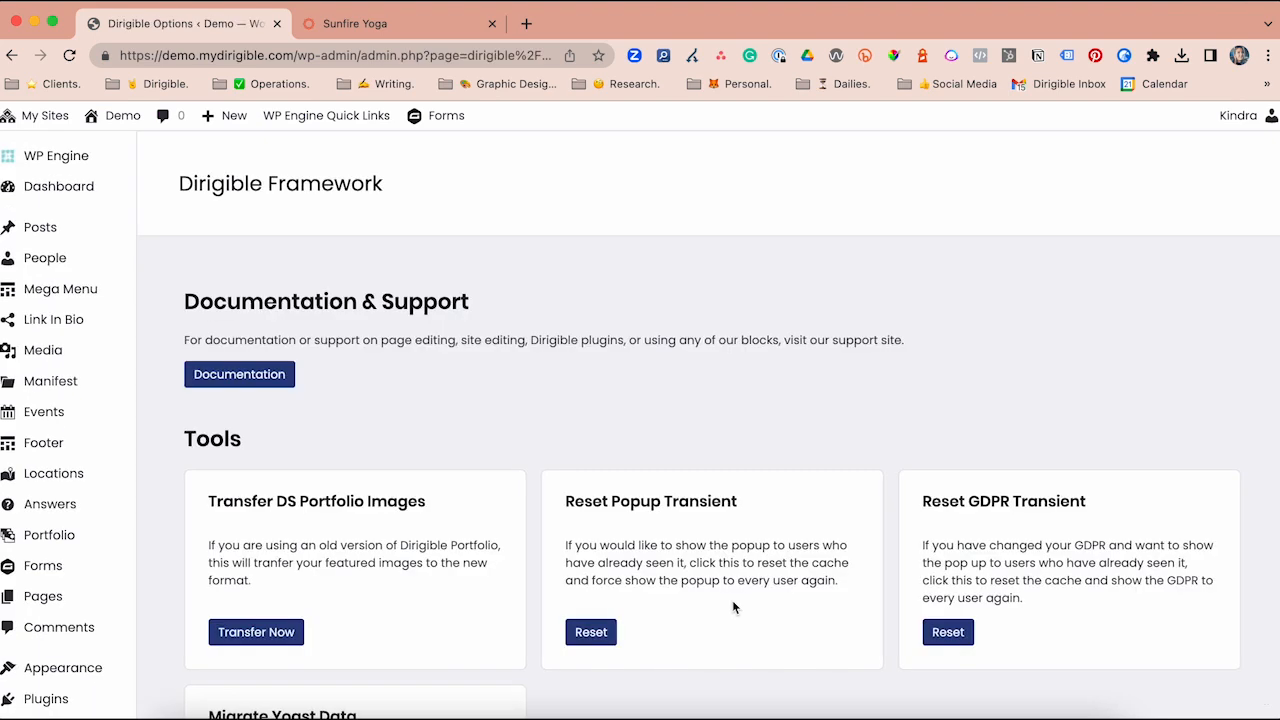
left_click(948, 632)
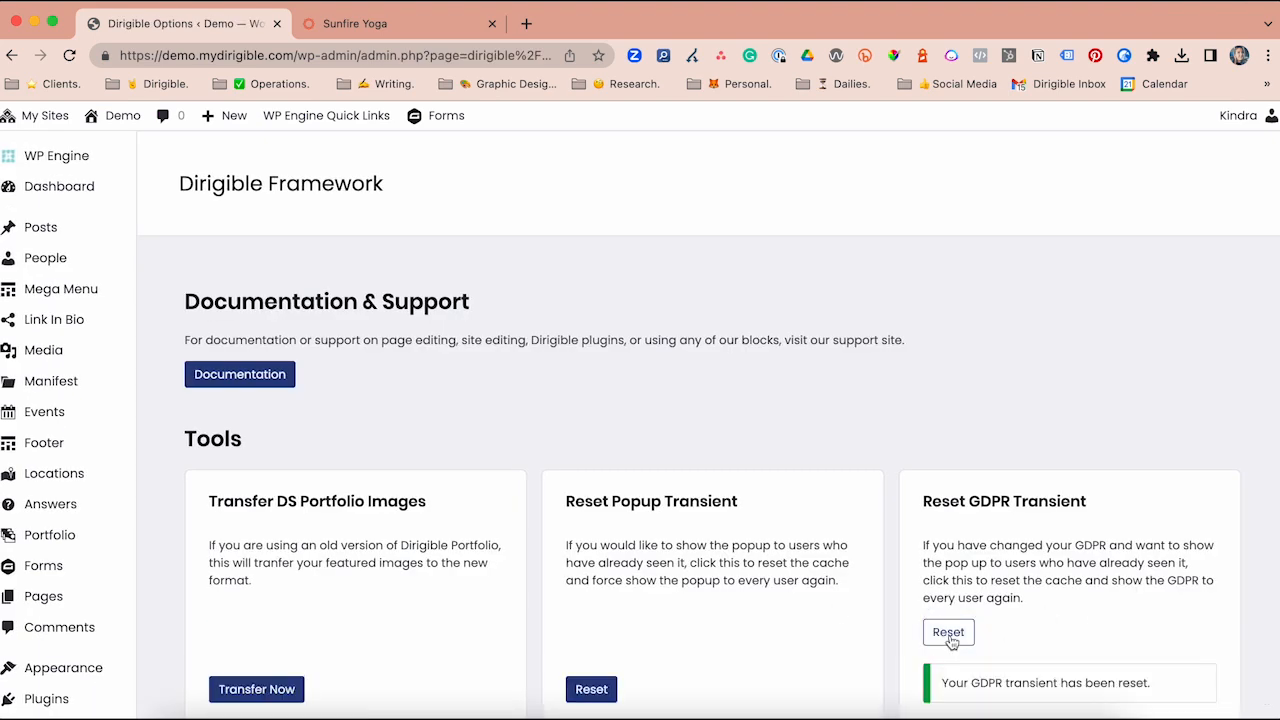
Visit the demo site's front page to check the published privacy notice
scroll(945, 638, "down", 2)
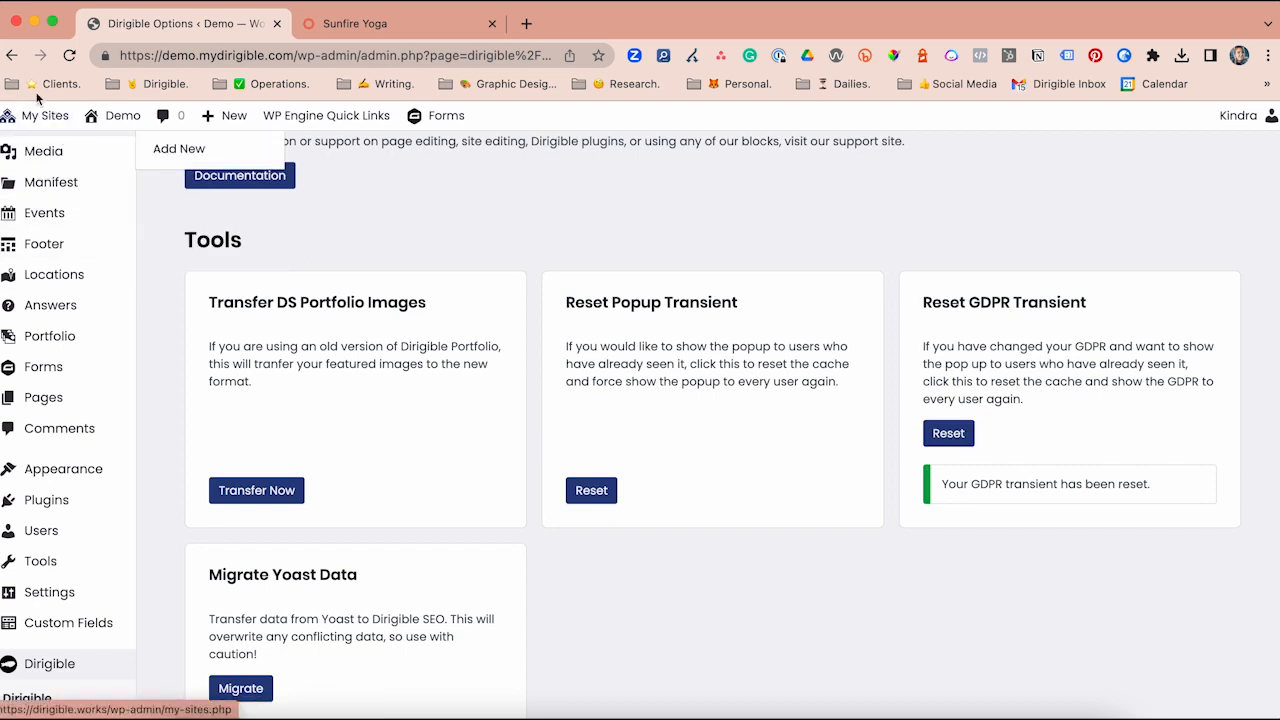
mouse_move(120, 118)
left_click(123, 155)
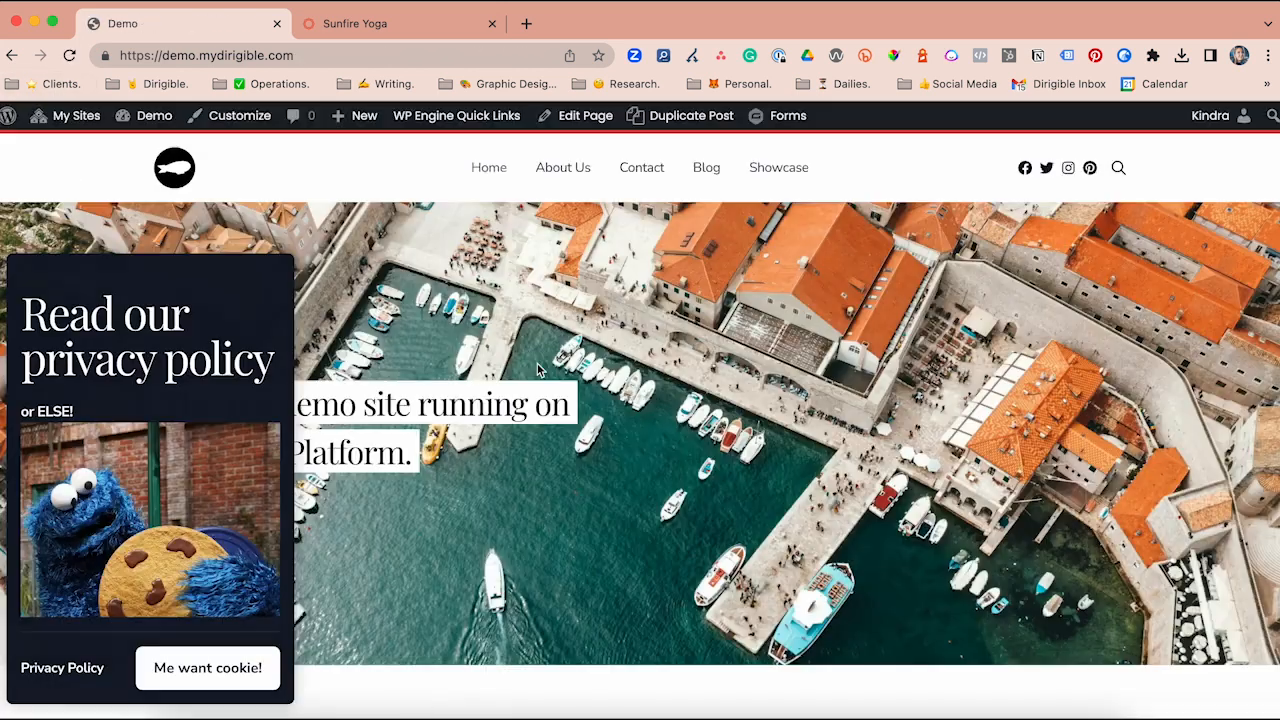